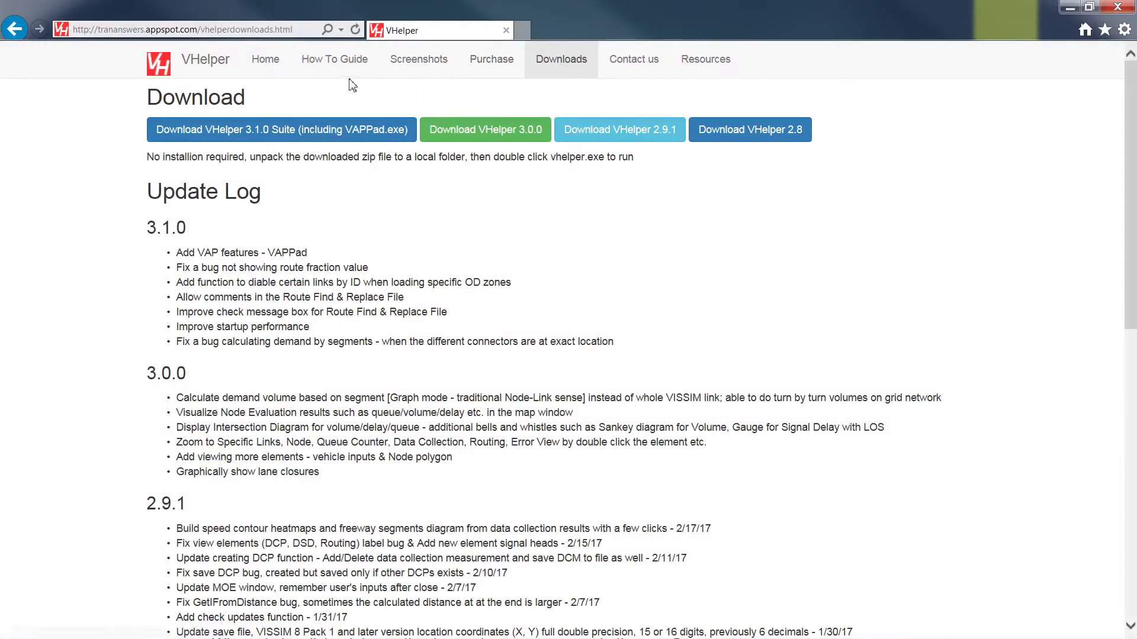
Look through the VHelper website's How To Guide, from the install topics down to the productivity and QA/QC sections
scroll(457, 238, "down", 2)
scroll(456, 238, "up", 2)
left_click(333, 65)
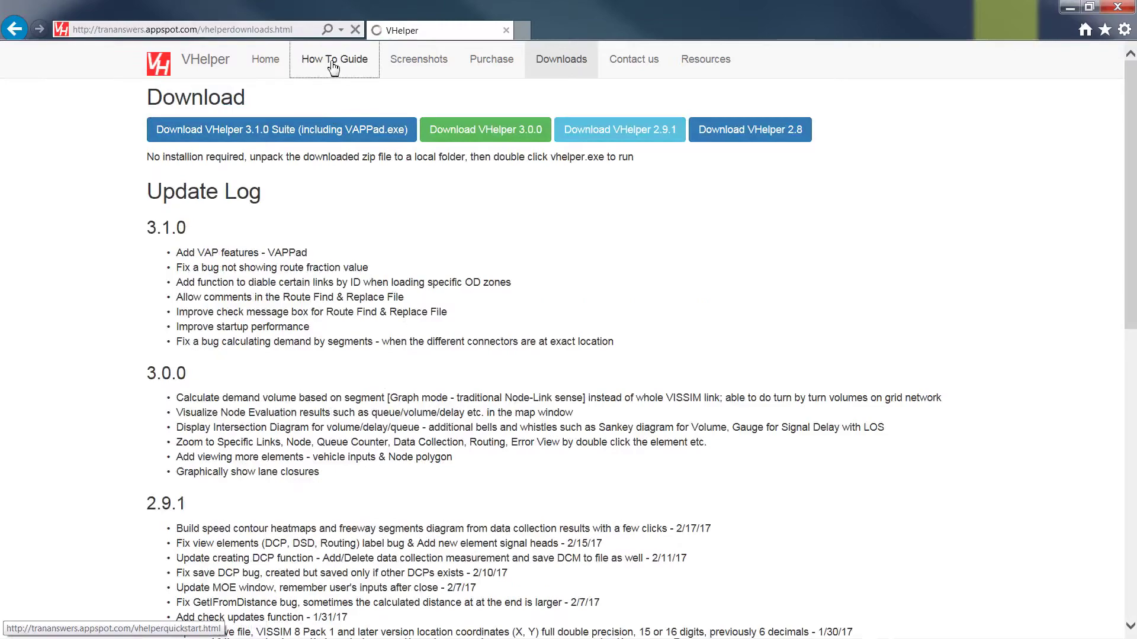
scroll(583, 342, "down", 20)
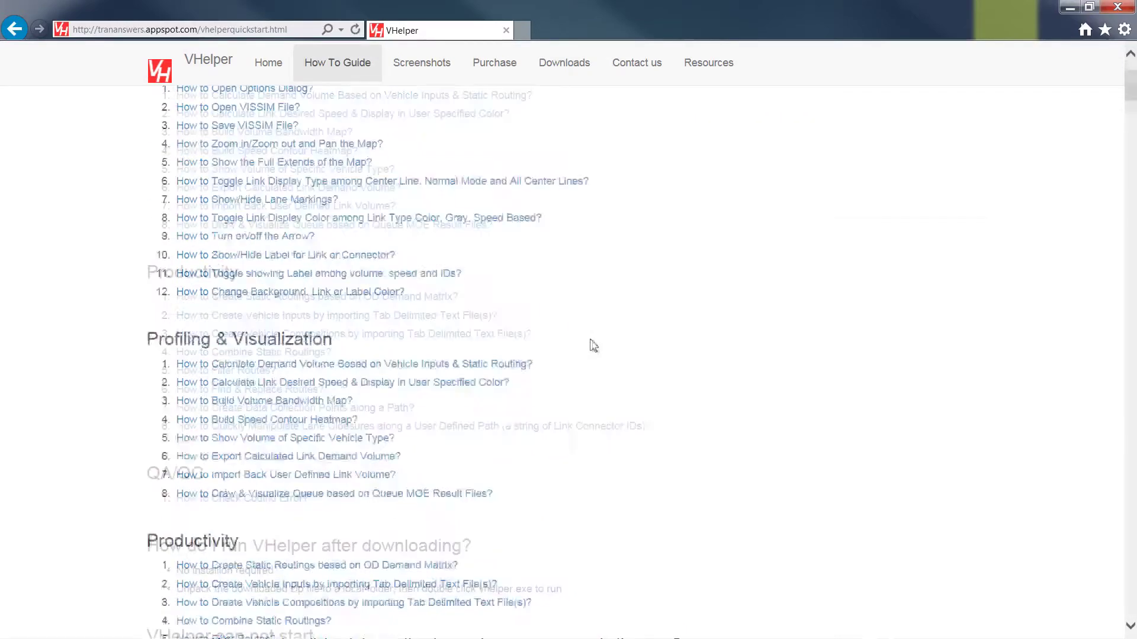
scroll(580, 341, "down", 3)
scroll(568, 343, "up", 20)
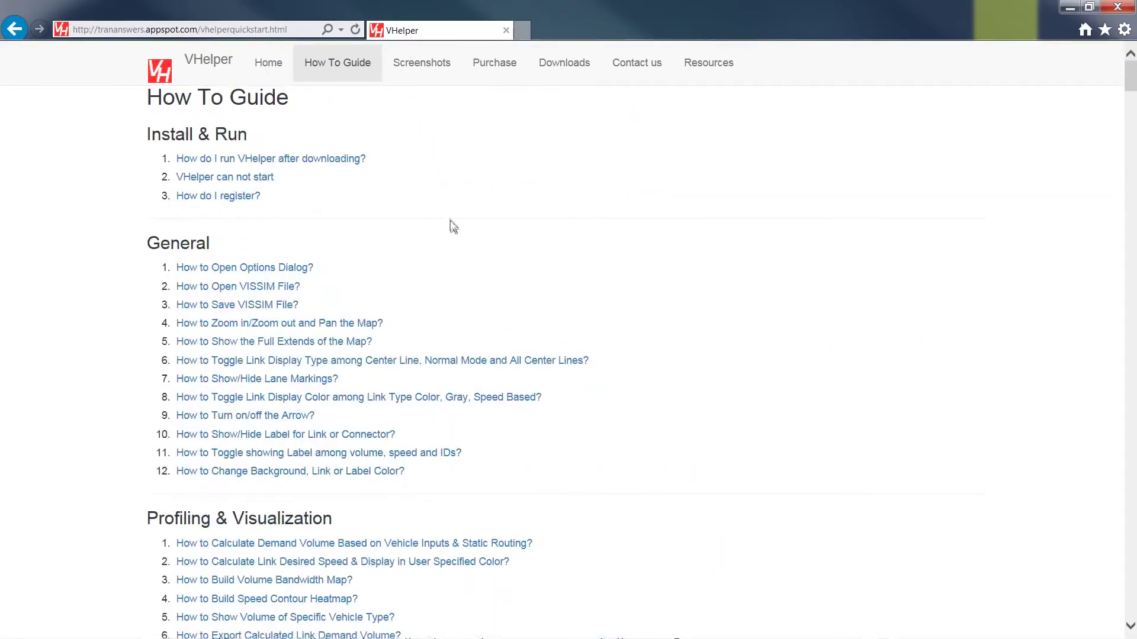
Download the VHelper 3.1.0 Suite from the website's downloads page and save VHelper-3.1.zip
left_click(565, 69)
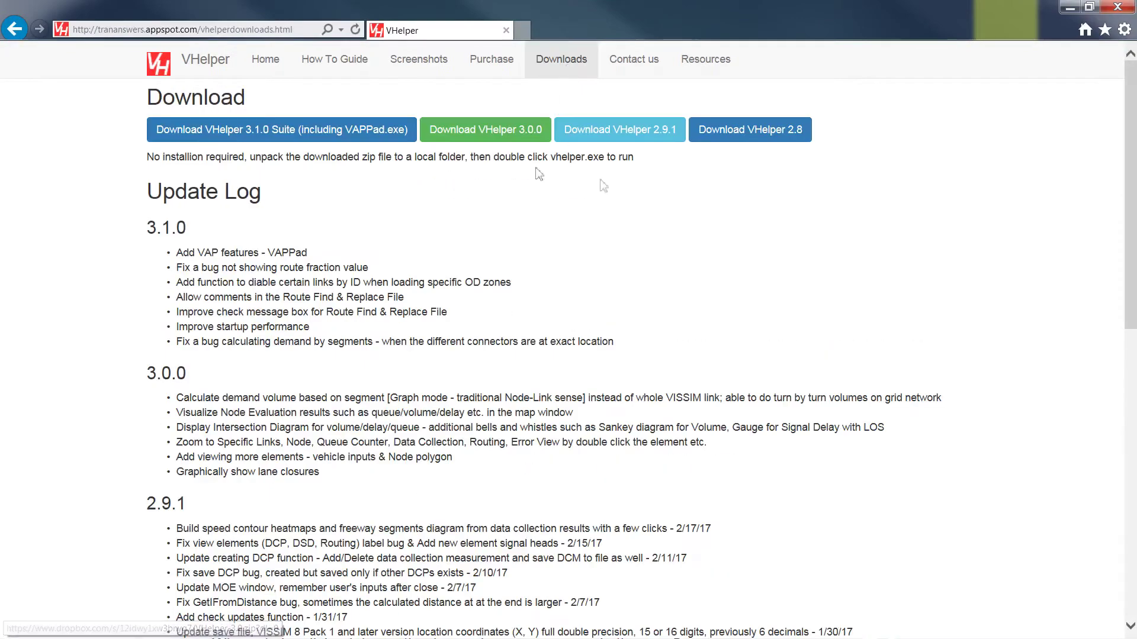
left_click(268, 135)
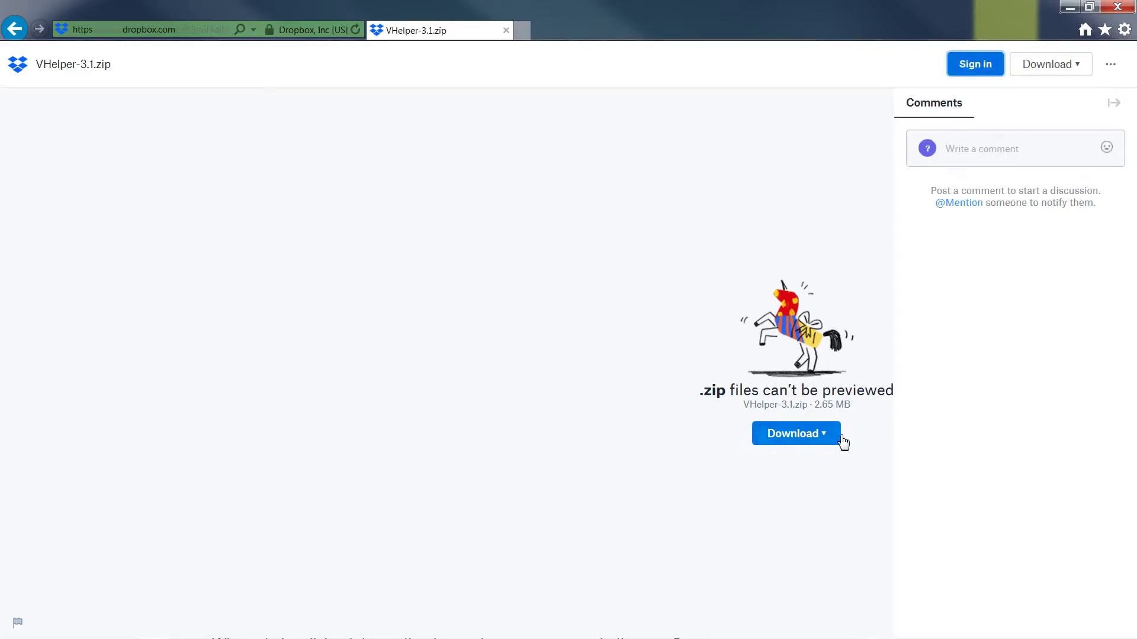
left_click(1075, 66)
left_click(1043, 111)
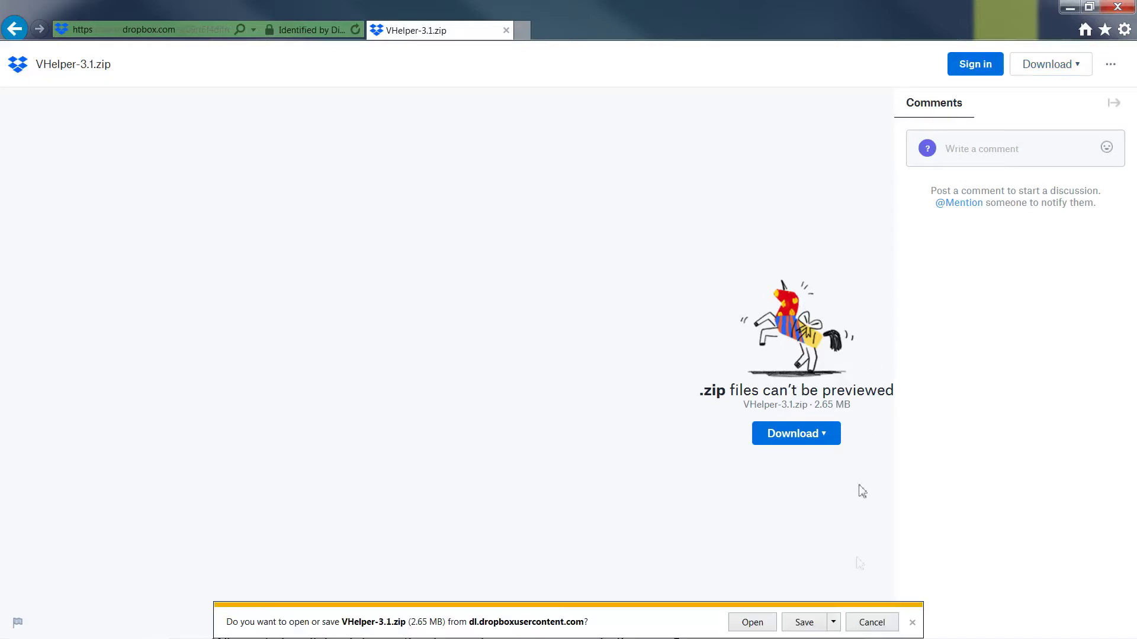
left_click(803, 622)
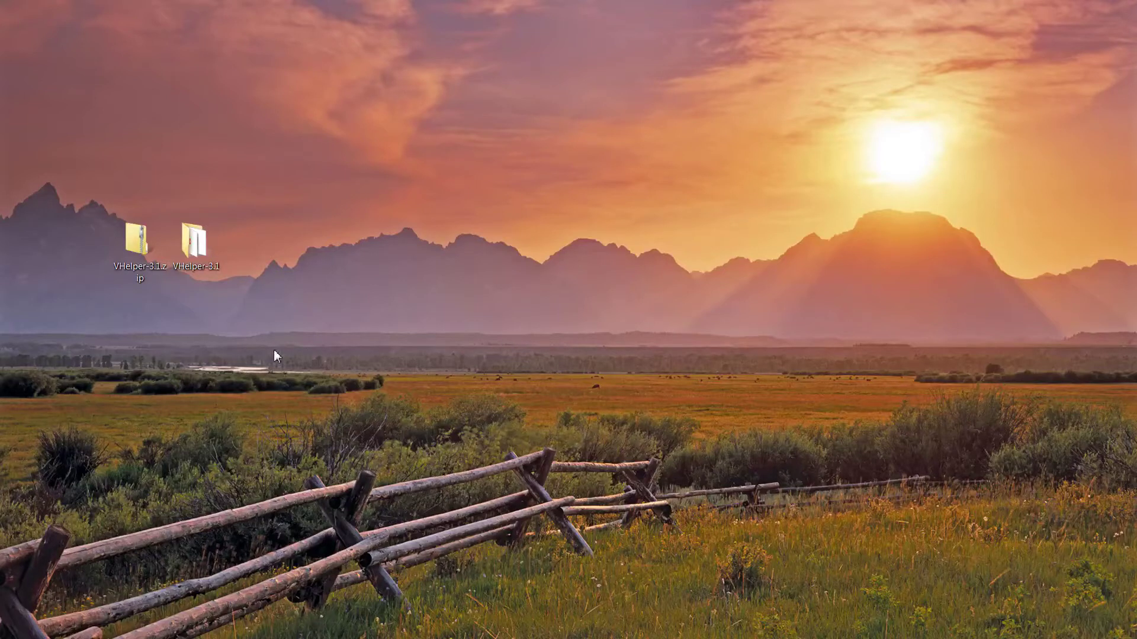
Open the extracted VHelper-3.1 folder on the desktop and launch the VHelper application
left_click(135, 247)
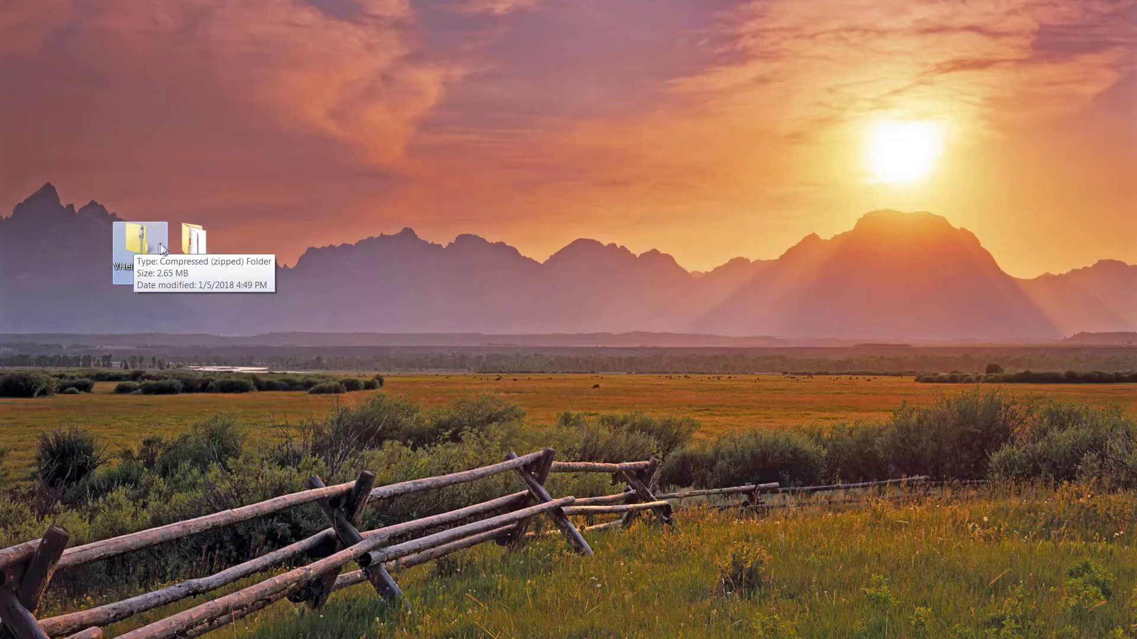
left_click(197, 247)
double_click(199, 249)
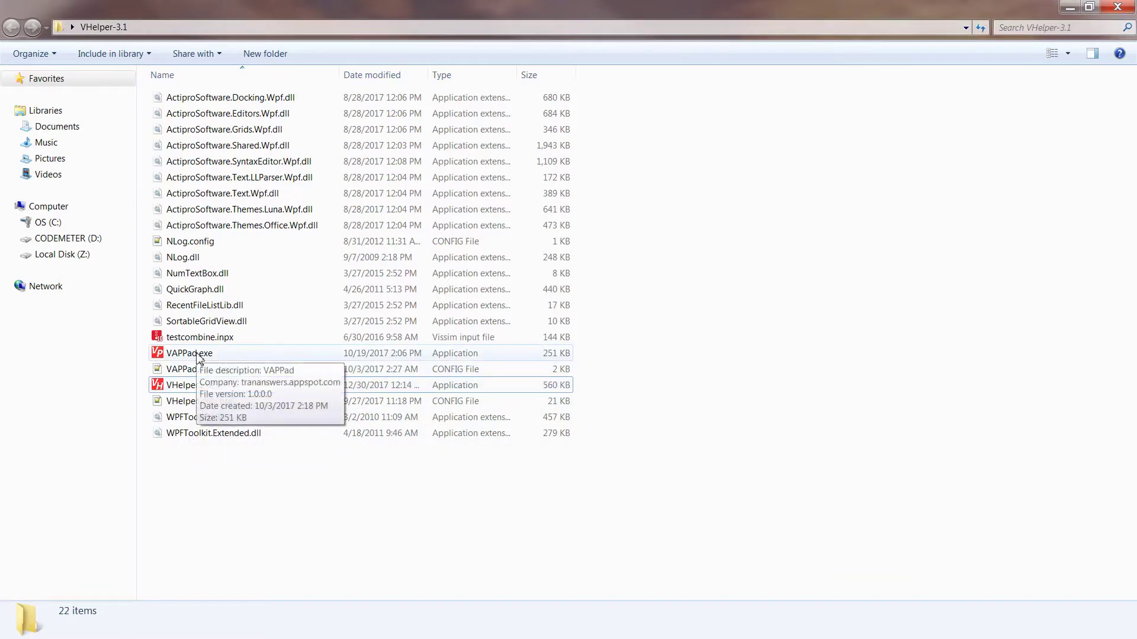
double_click(190, 385)
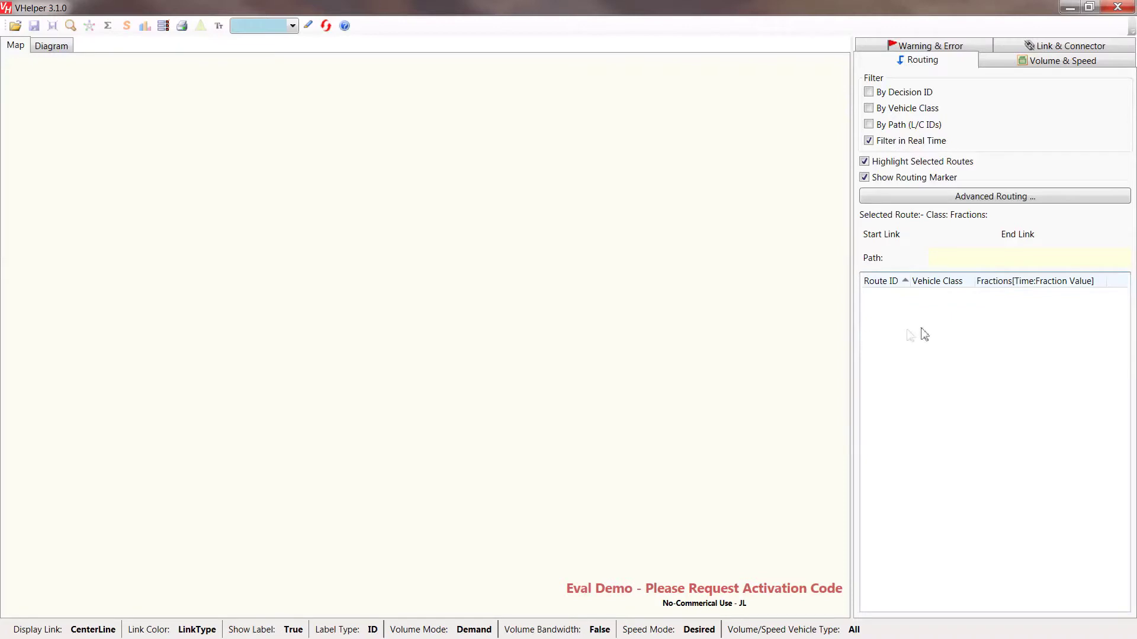
Look over the Volume & Speed and Link & Connector controls and slightly widen their side area
left_click(1025, 64)
left_click(1057, 48)
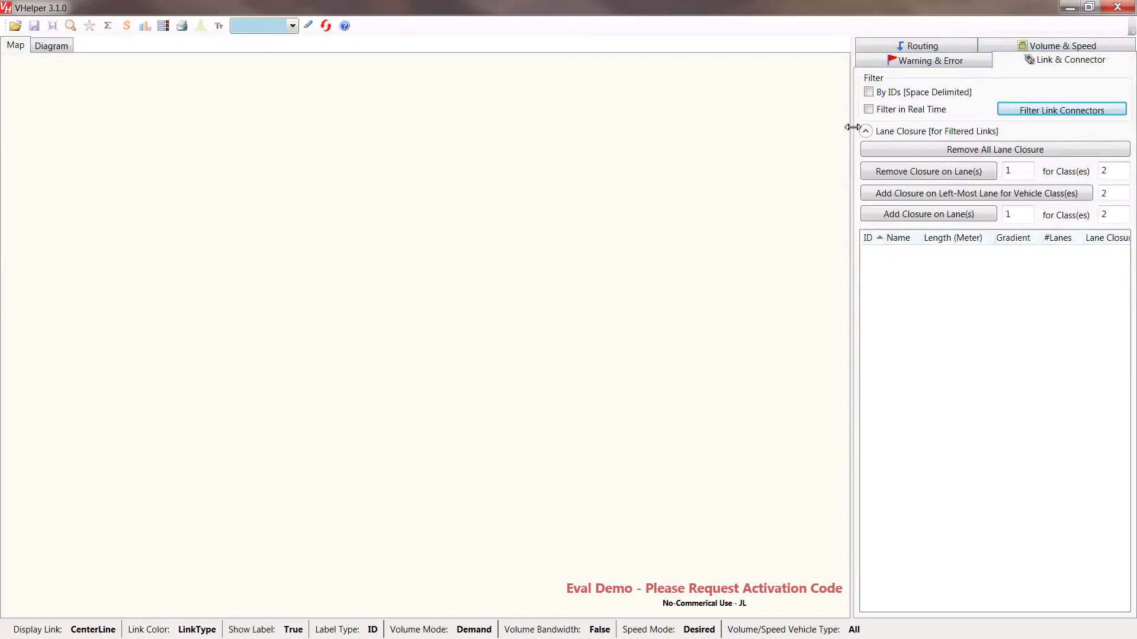
left_click_drag(852, 127, 850, 253)
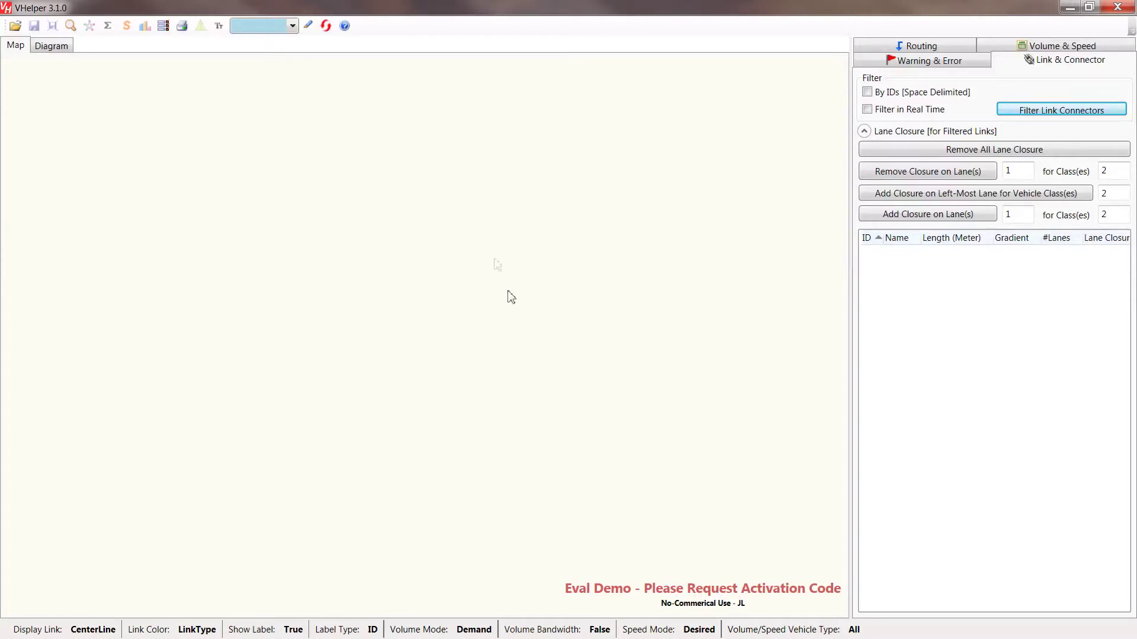
Open the registration form from the help window, select the serial number and go to the Activation Key Code field
left_click(345, 26)
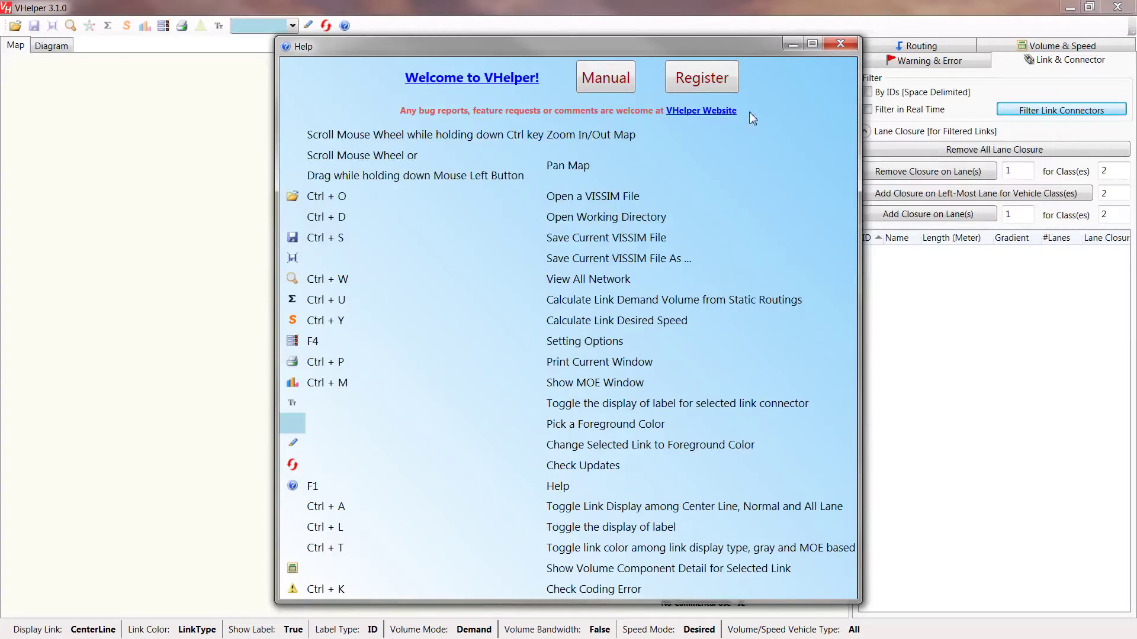
left_click(709, 77)
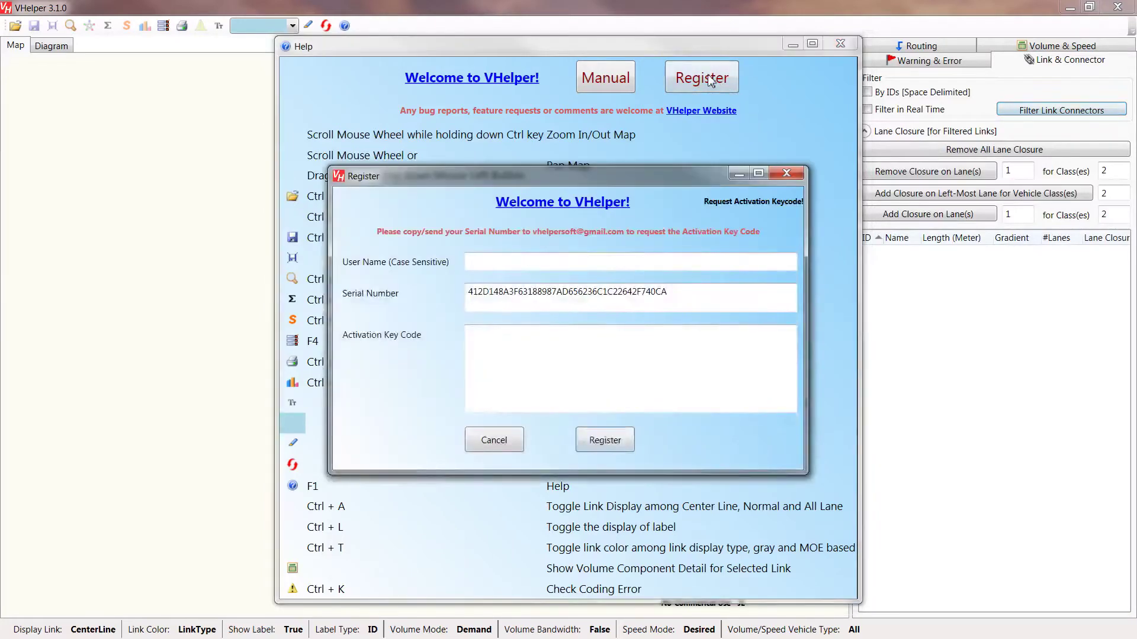
left_click_drag(694, 297, 433, 296)
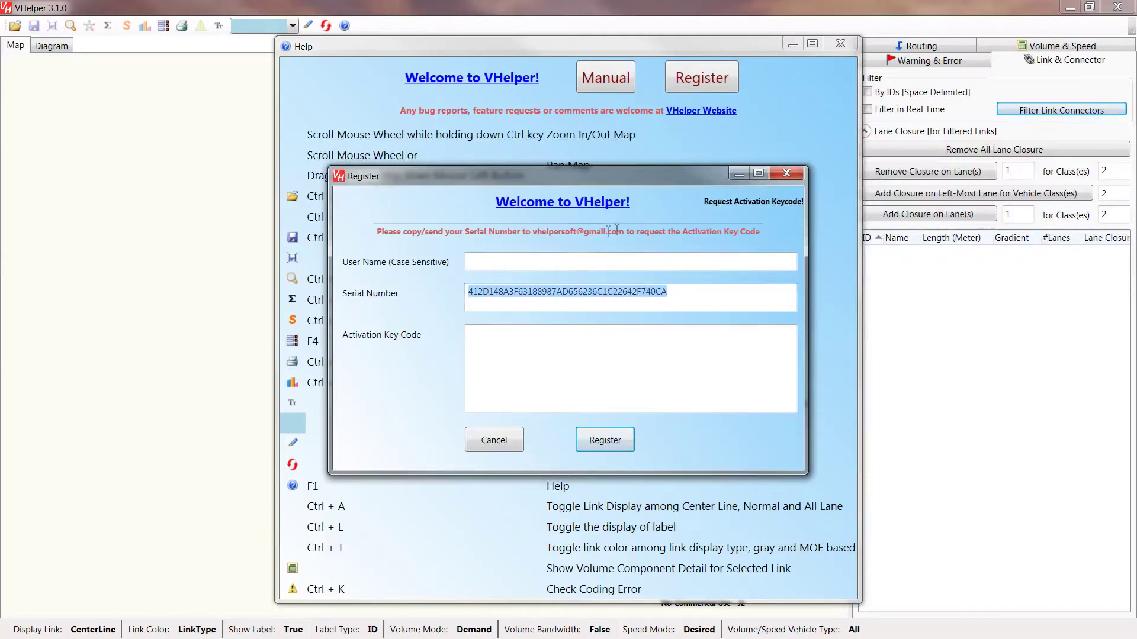
left_click(648, 361)
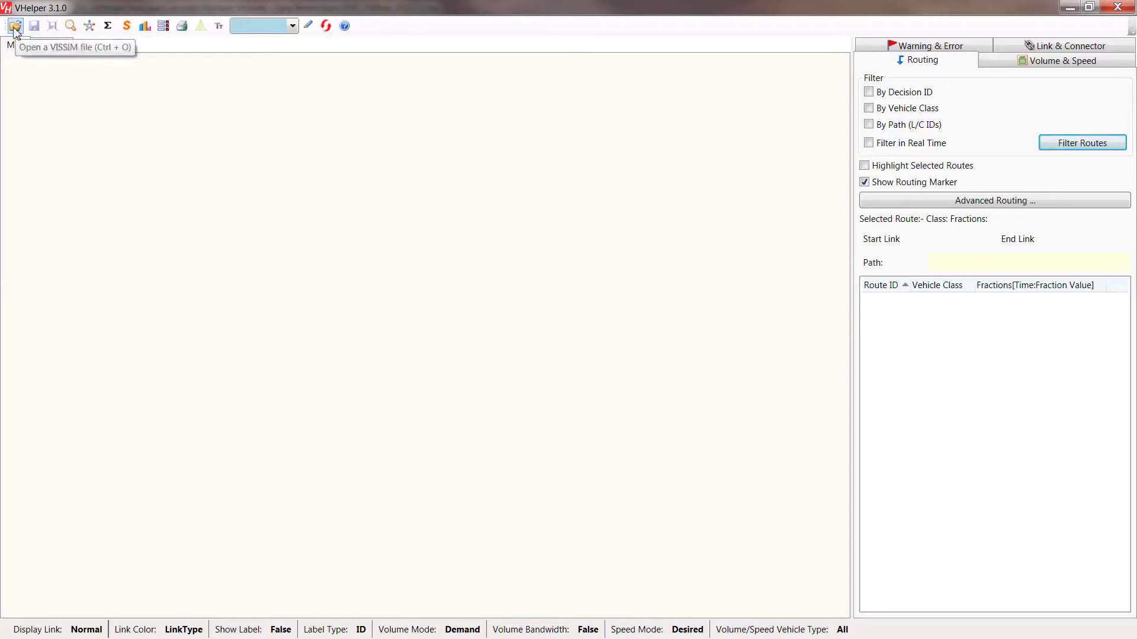
Open the VISSIM file Rome A - 2D.inpx from the Urban Expressway Rome.IT folder
key("ctrl+o")
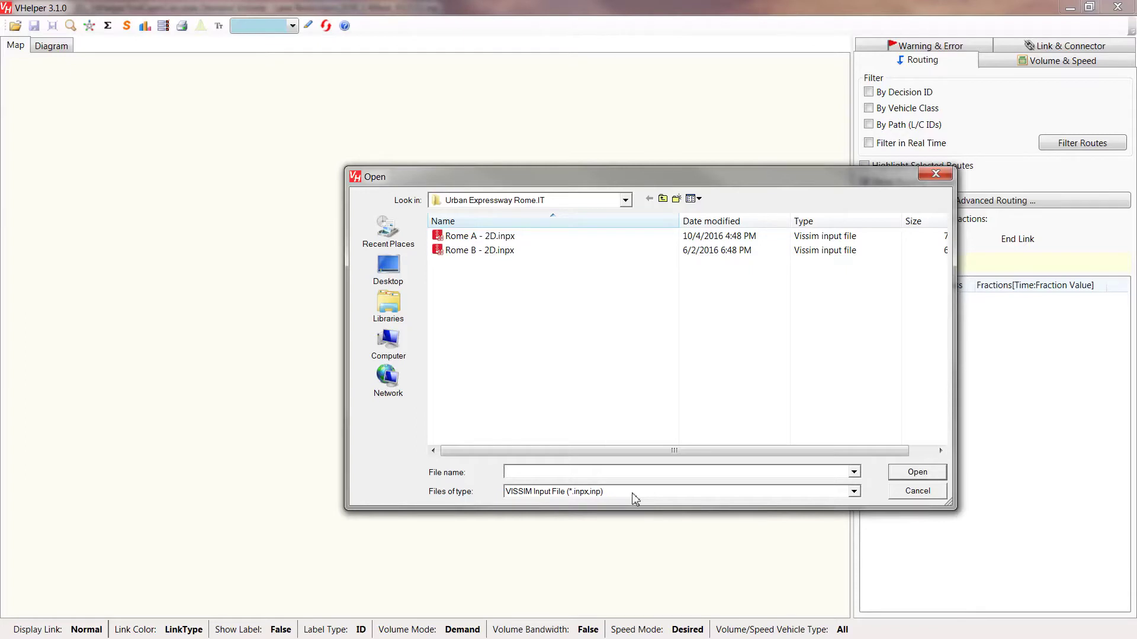
double_click(464, 237)
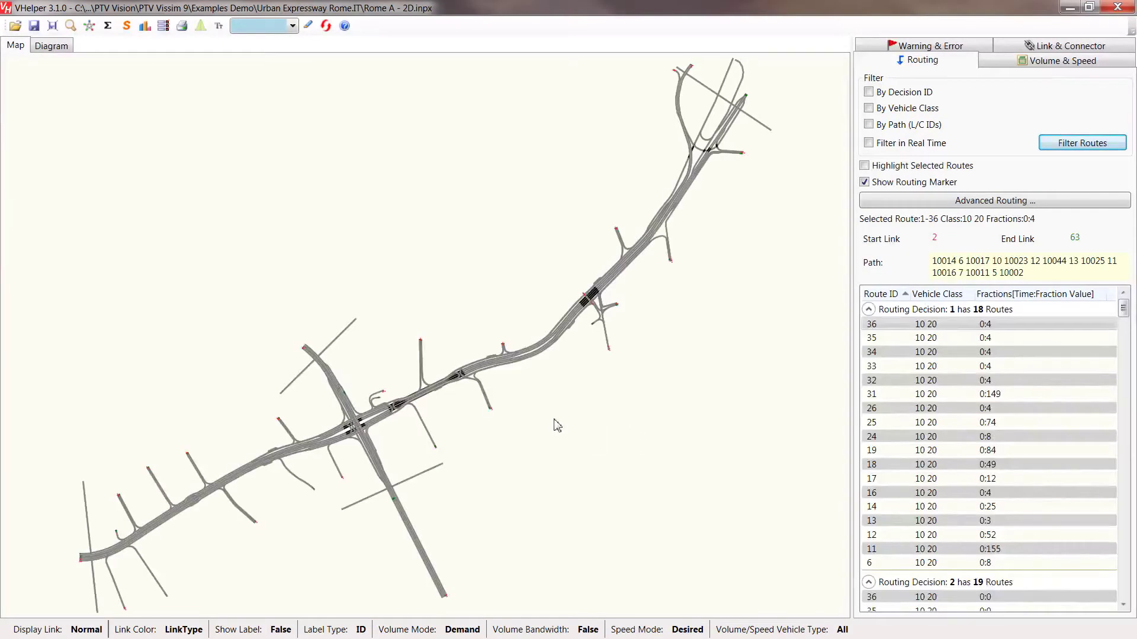
Examine the road network at several zoom levels, in full extent and close up around the main intersection
left_click(597, 442)
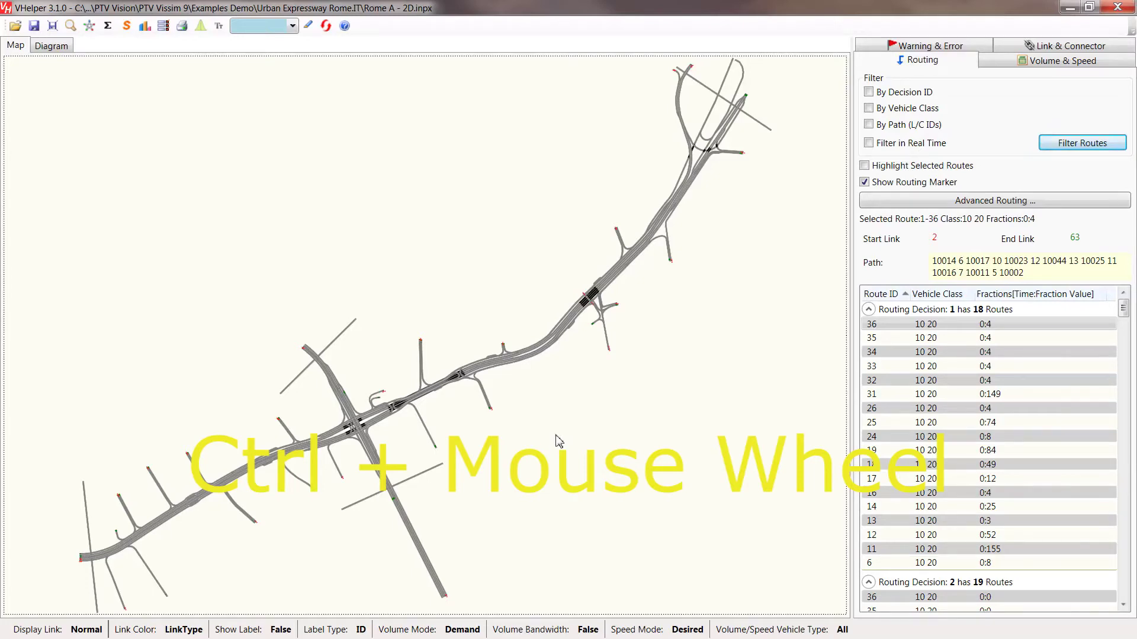
scroll(557, 441, "up", 5)
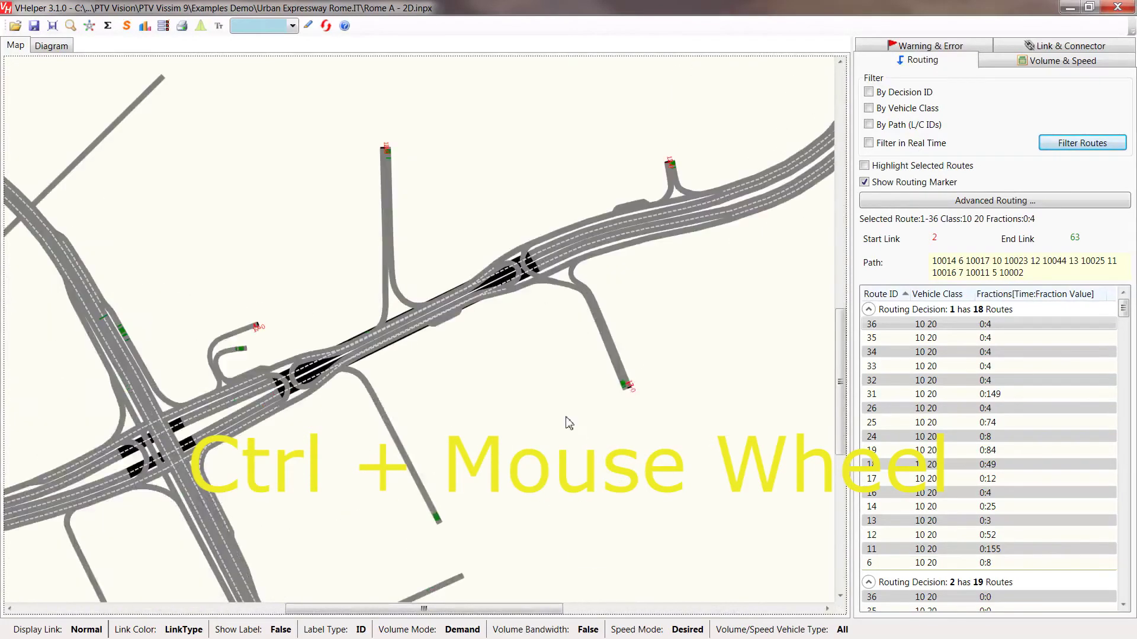
scroll(569, 424, "down", 4)
scroll(560, 419, "up", 6)
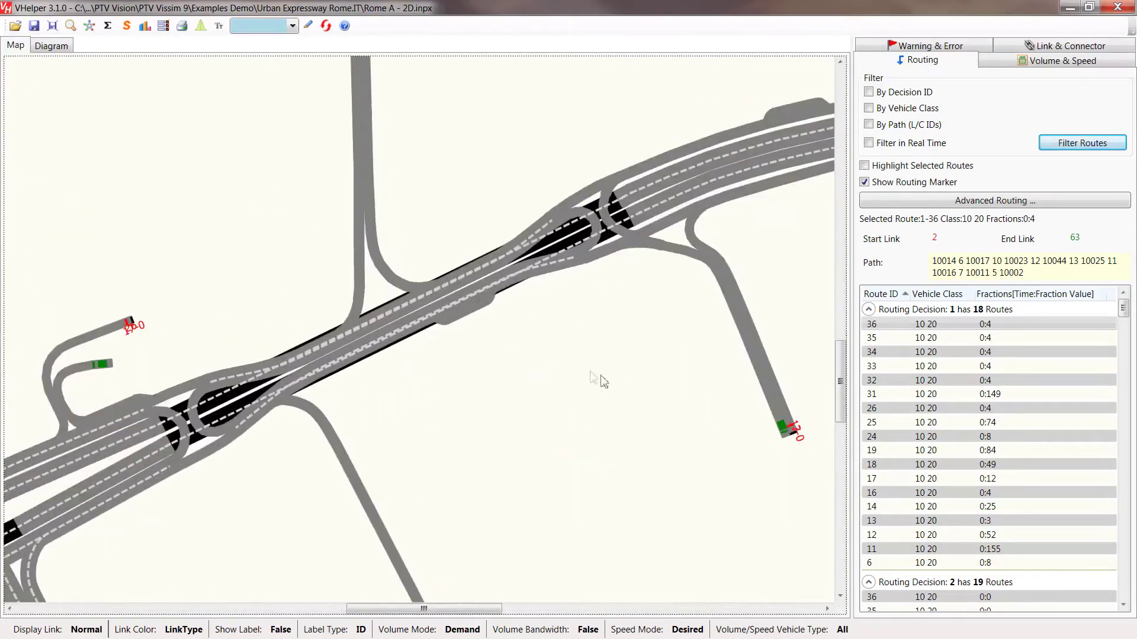
left_click_drag(273, 507, 645, 335)
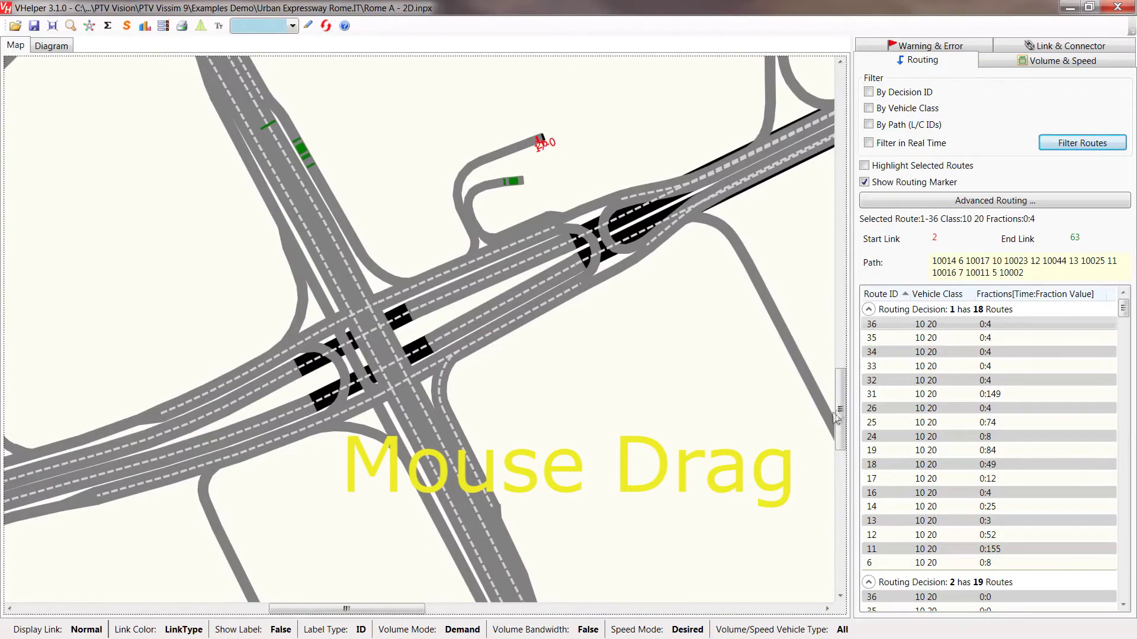
left_click_drag(839, 408, 839, 432)
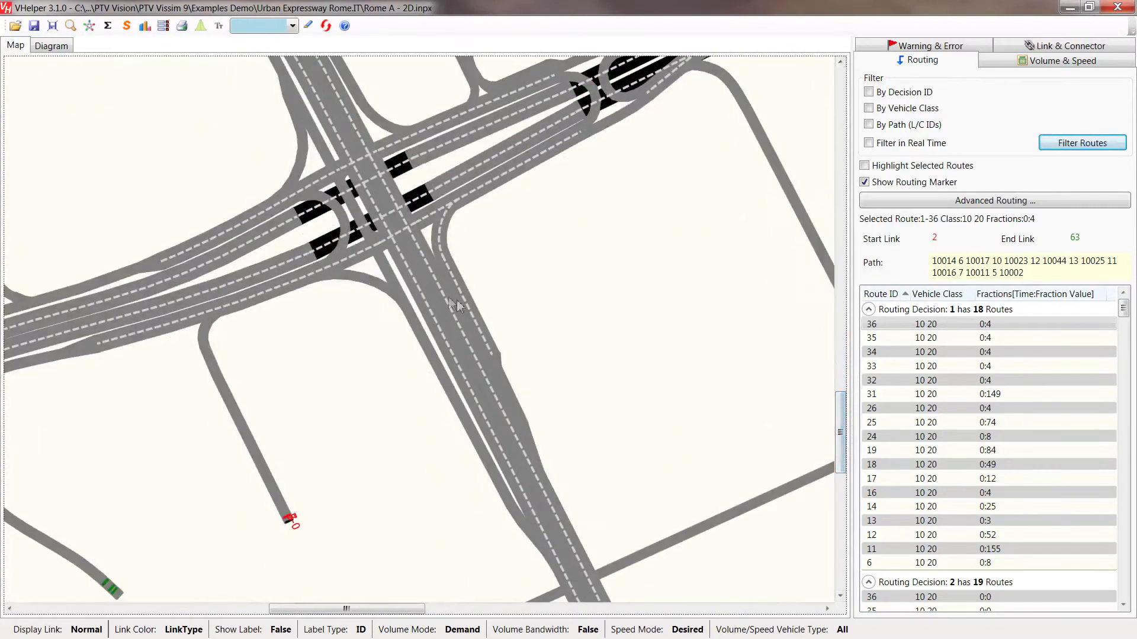
left_click(70, 26)
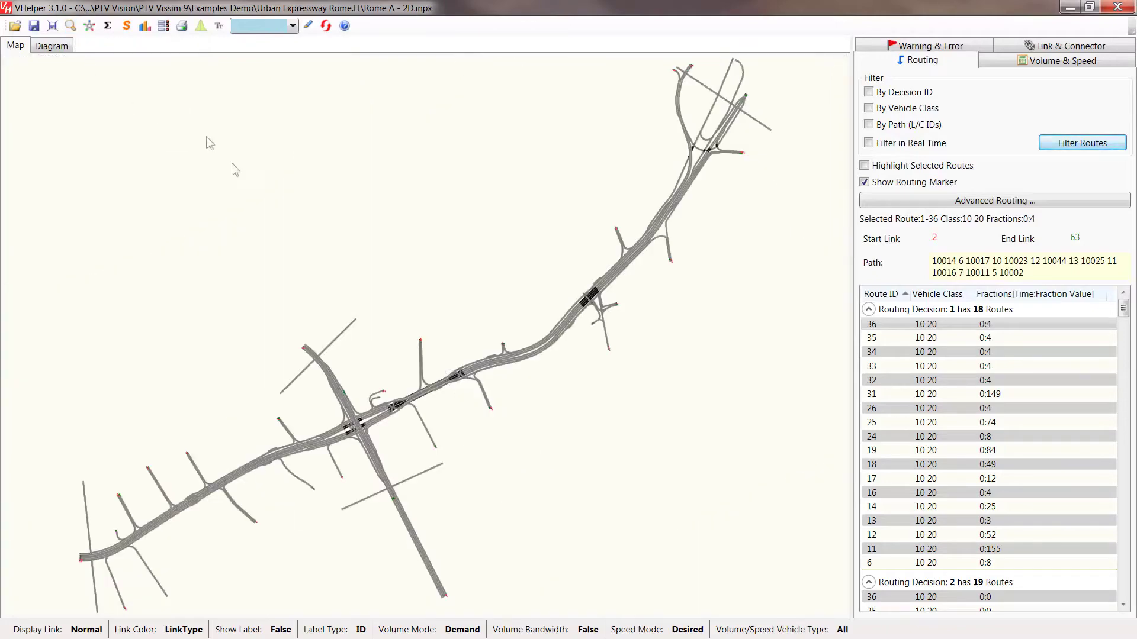
scroll(335, 529, "up", 10)
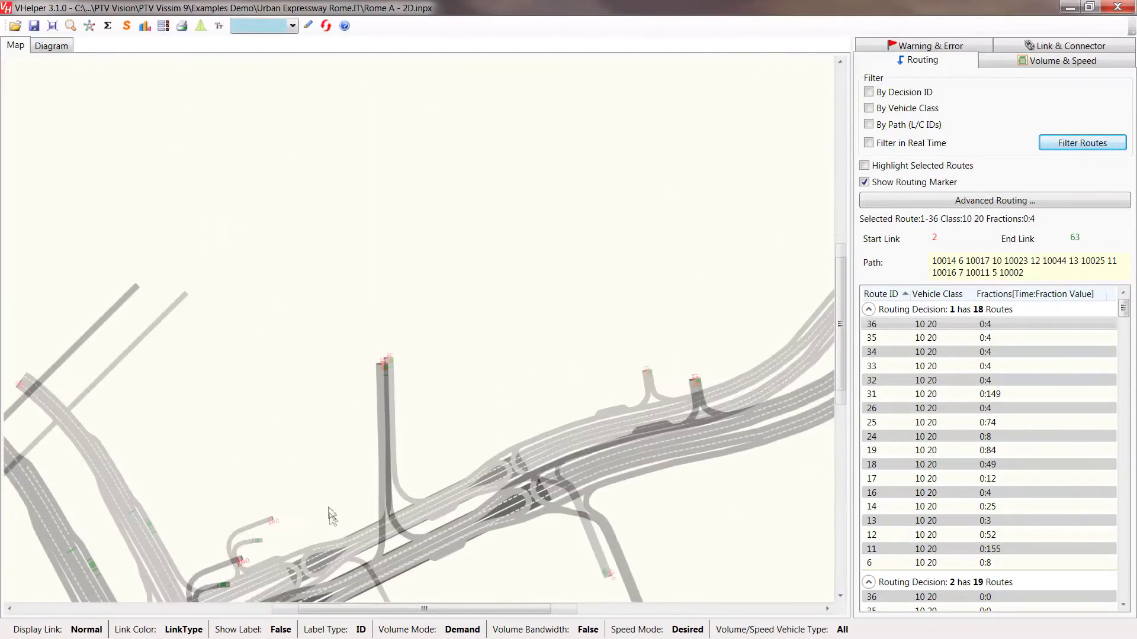
left_click_drag(487, 477, 586, 377)
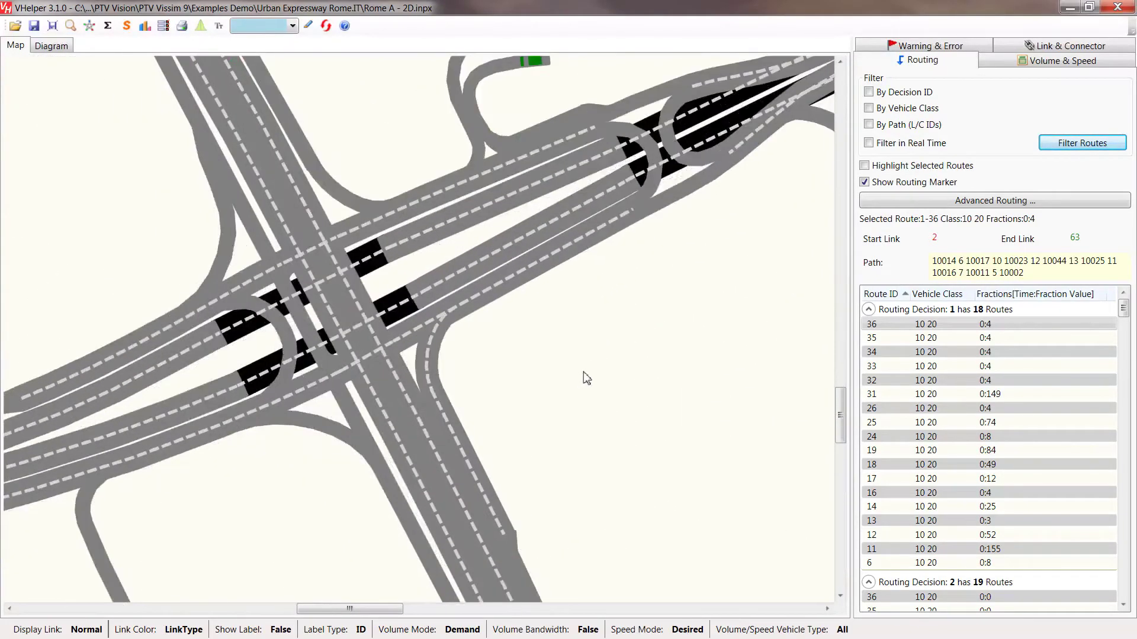
Cycle the link display through Normal and AllLanes to CenterLine
key("ctrl+a")
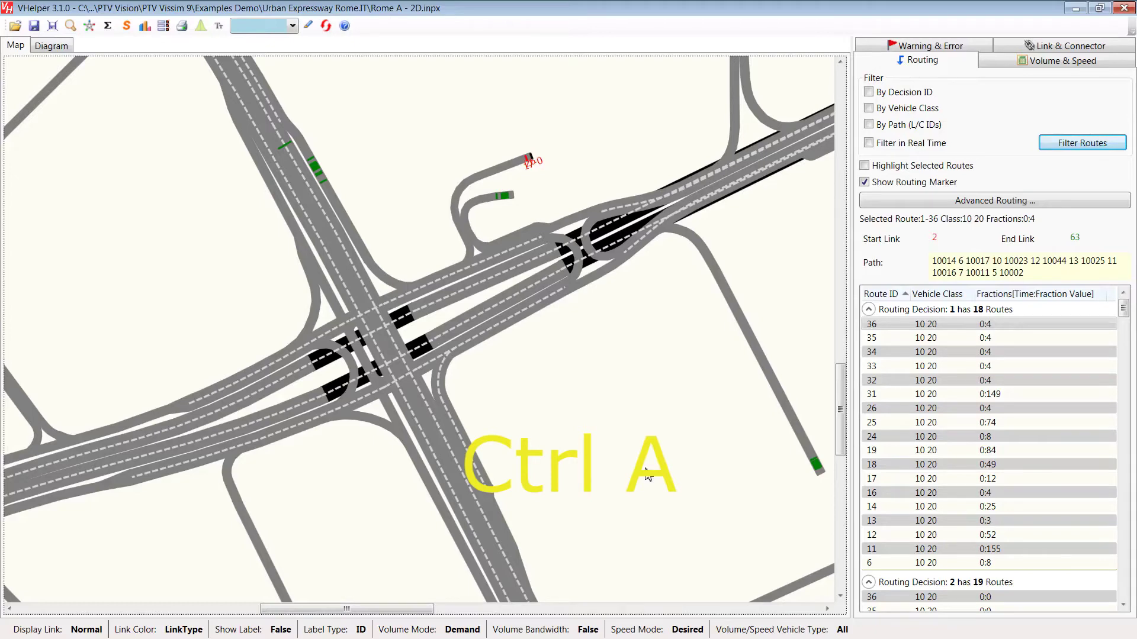
key("ctrl+a")
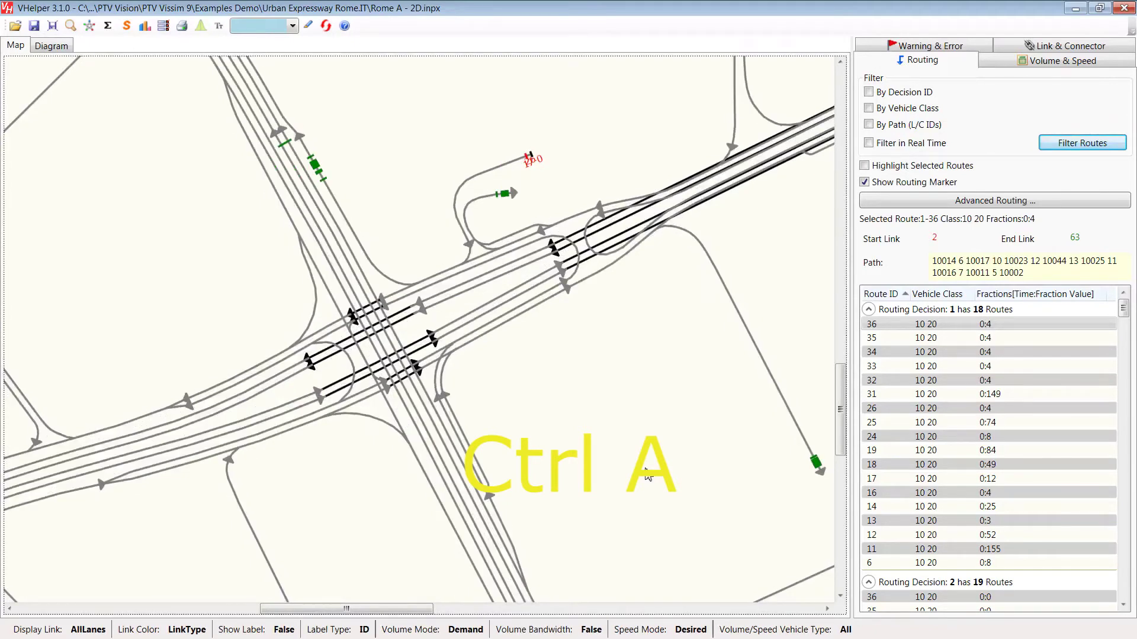
key("ctrl+a")
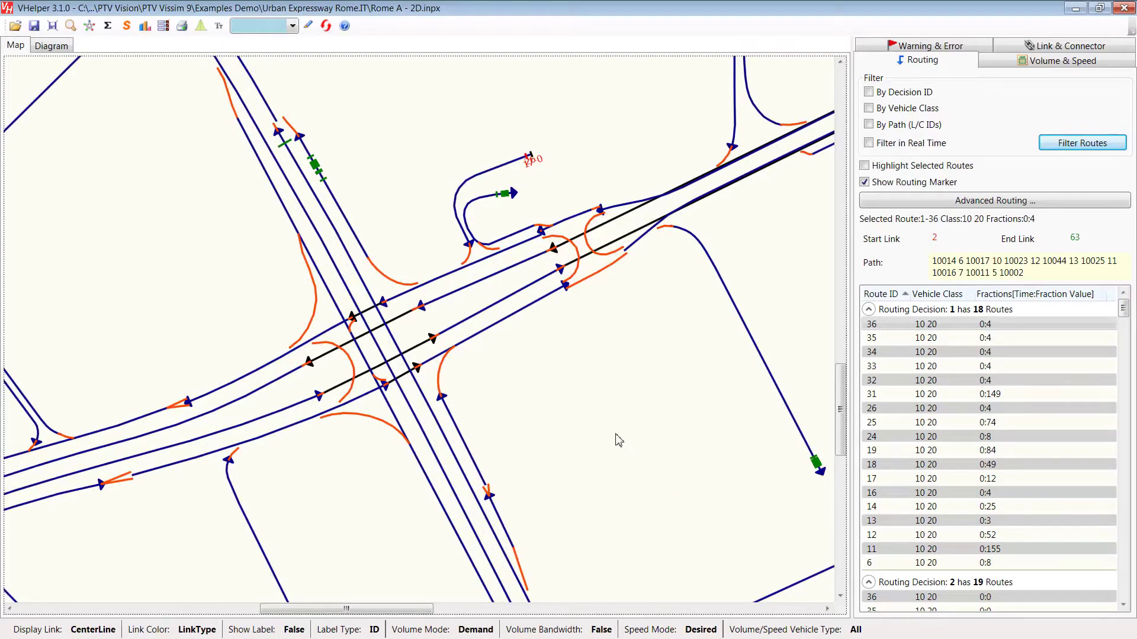
Set the link mode to Normal in the options and turn off lane markings for that mode
left_click(163, 26)
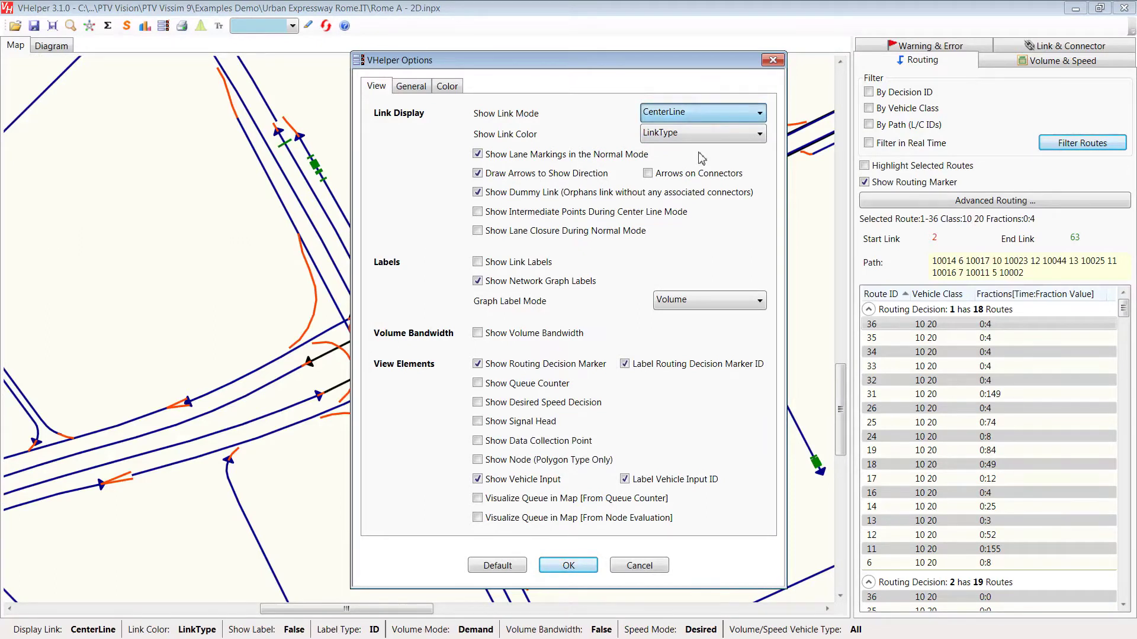
key("Up")
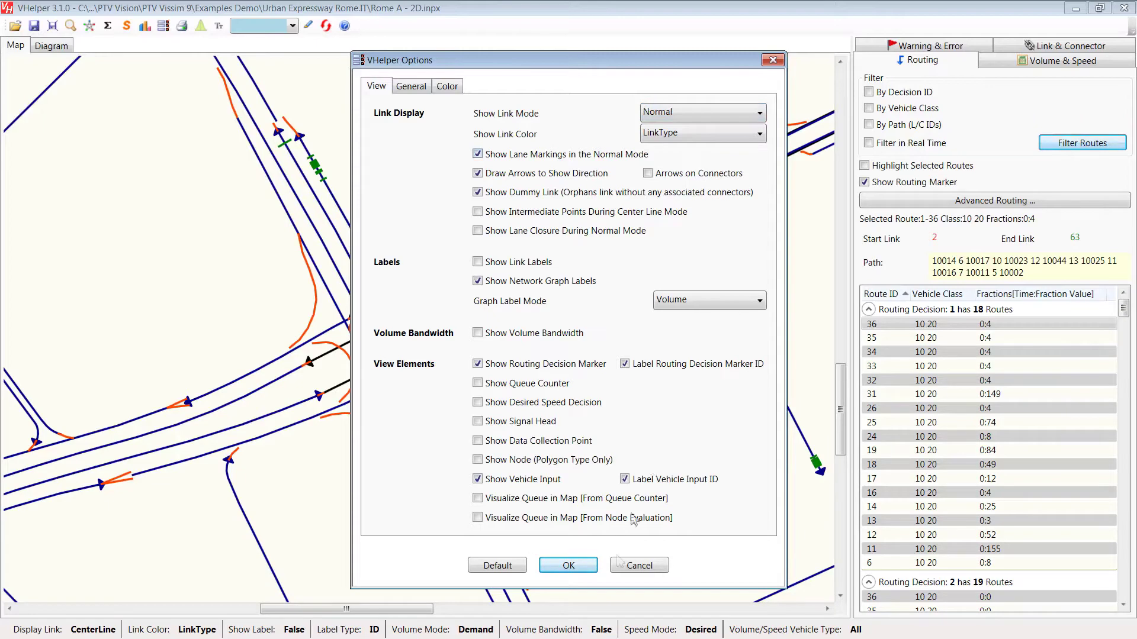
left_click(578, 567)
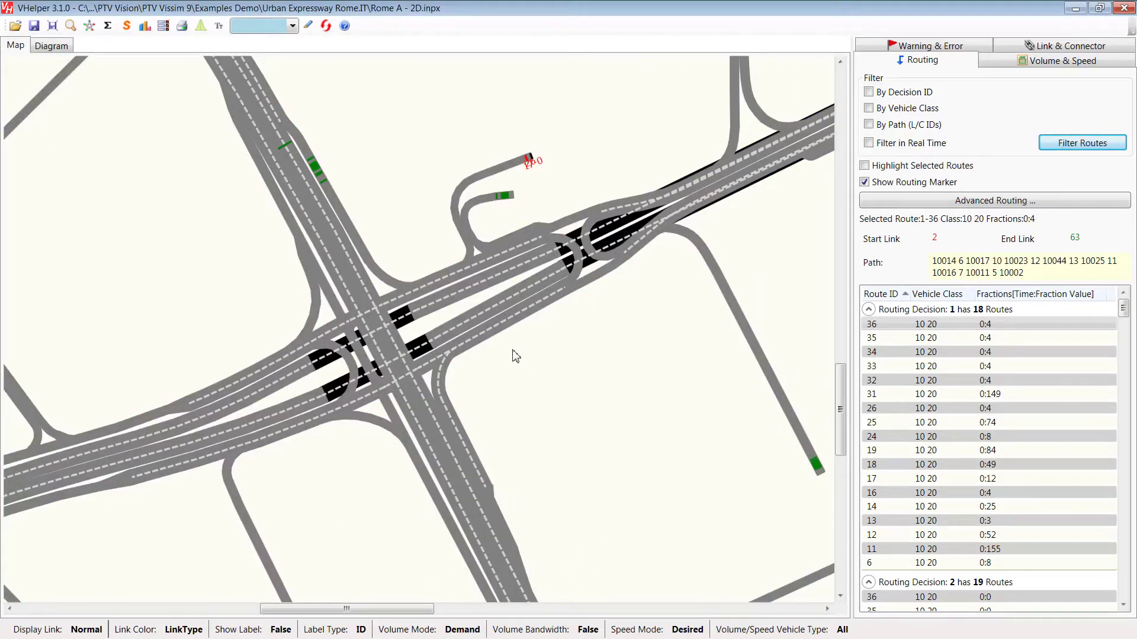
left_click(163, 25)
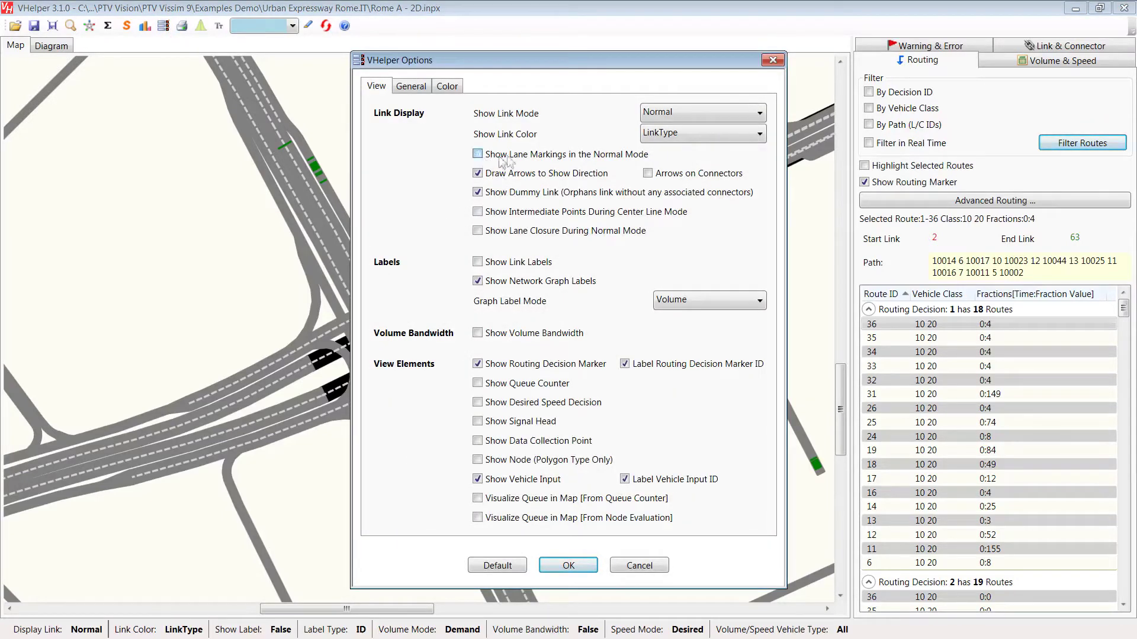
left_click(580, 564)
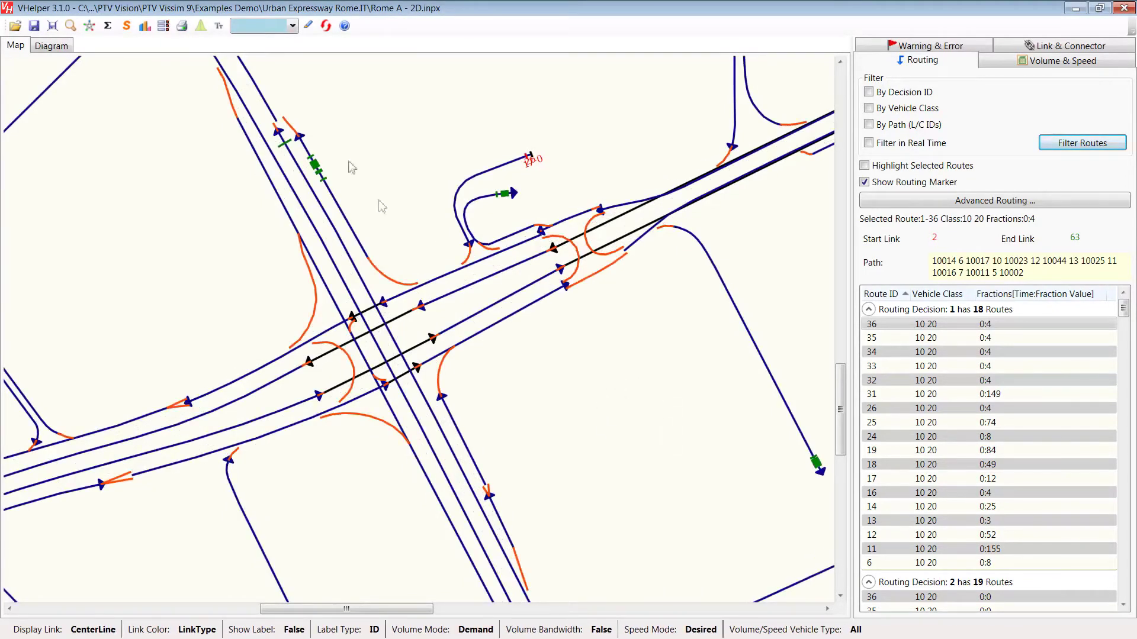
Turn off the arrows that show link direction in the view options and apply the change
left_click(163, 26)
left_click_drag(501, 59, 815, 67)
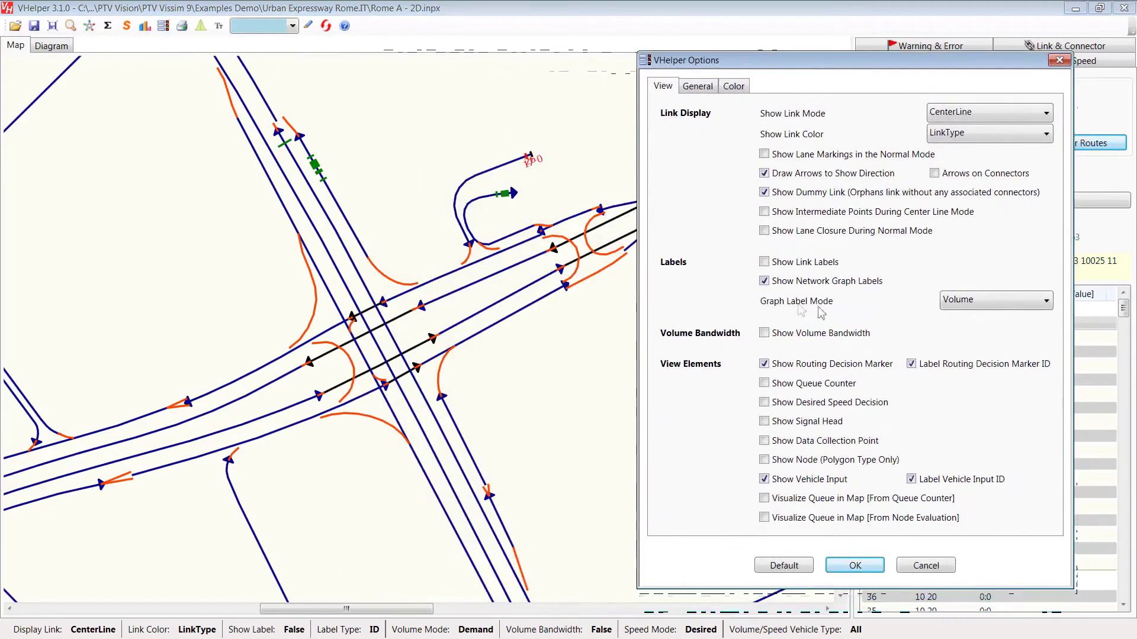
left_click(800, 176)
left_click(855, 565)
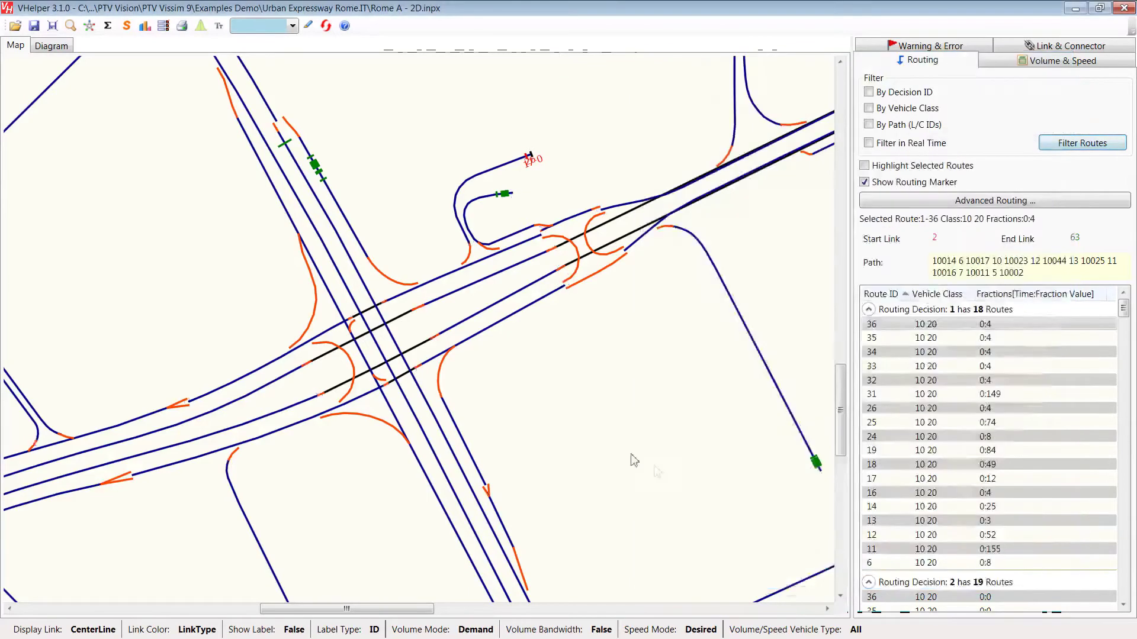
Turn the link direction arrows back on in the view options
left_click(162, 26)
left_click(543, 174)
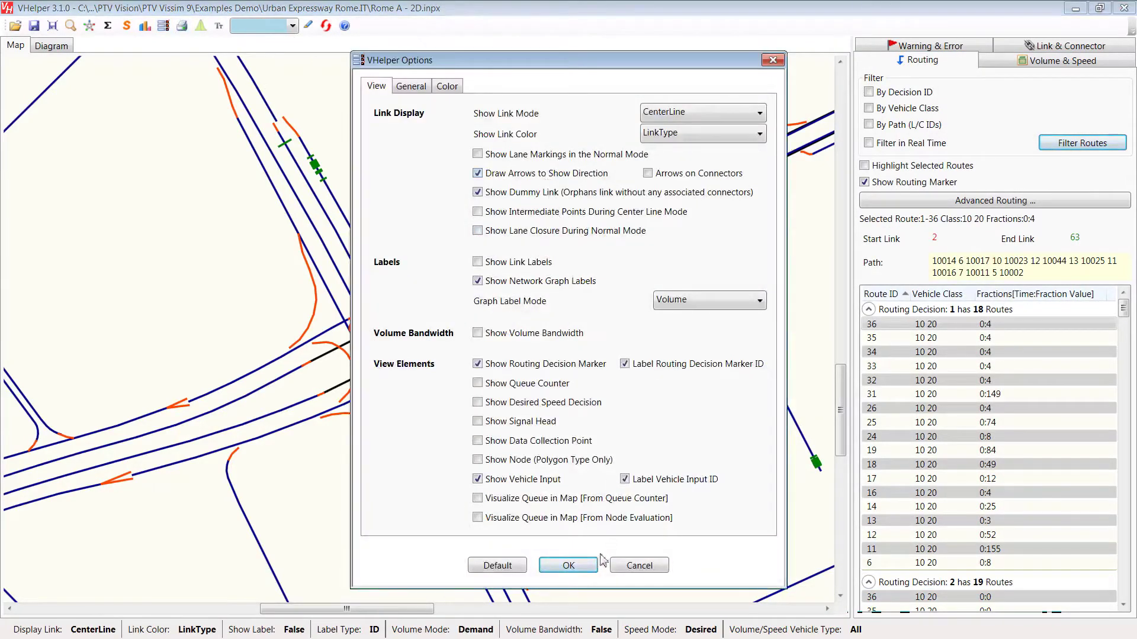
left_click(583, 565)
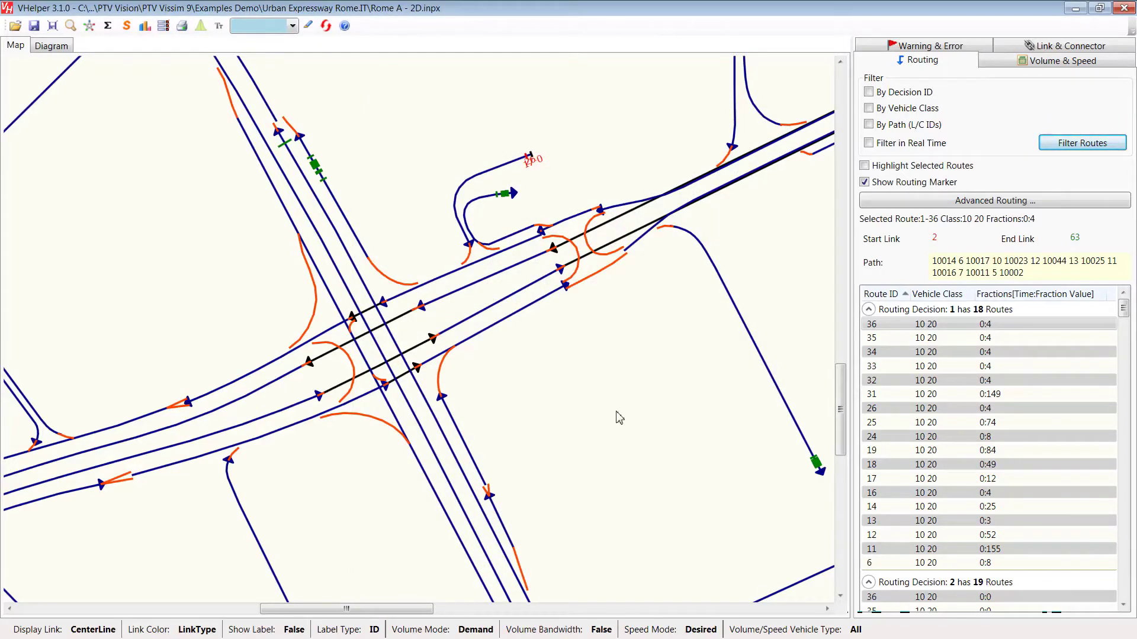
Check the link color setting in the view options without changing it
scroll(626, 421, "down", 1)
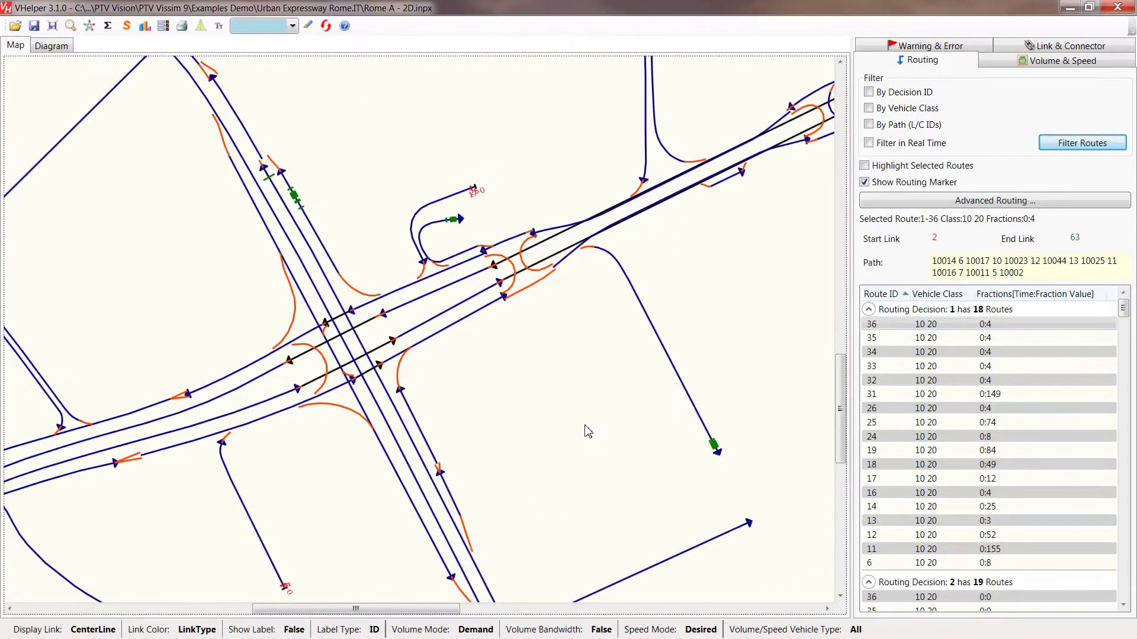
key("ctrl+t")
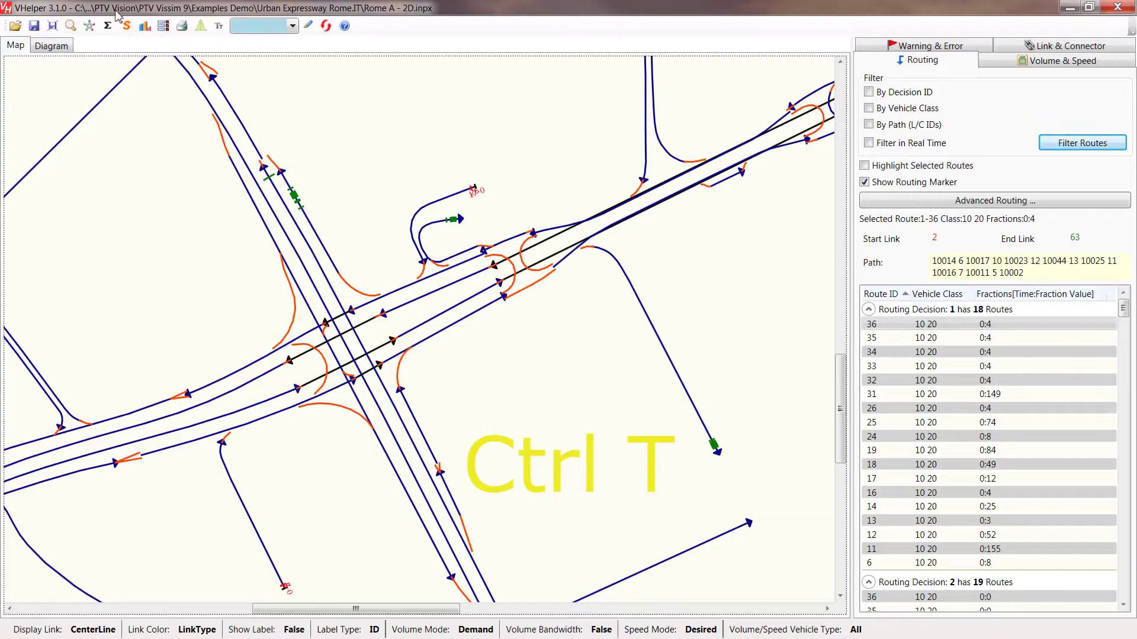
left_click(165, 27)
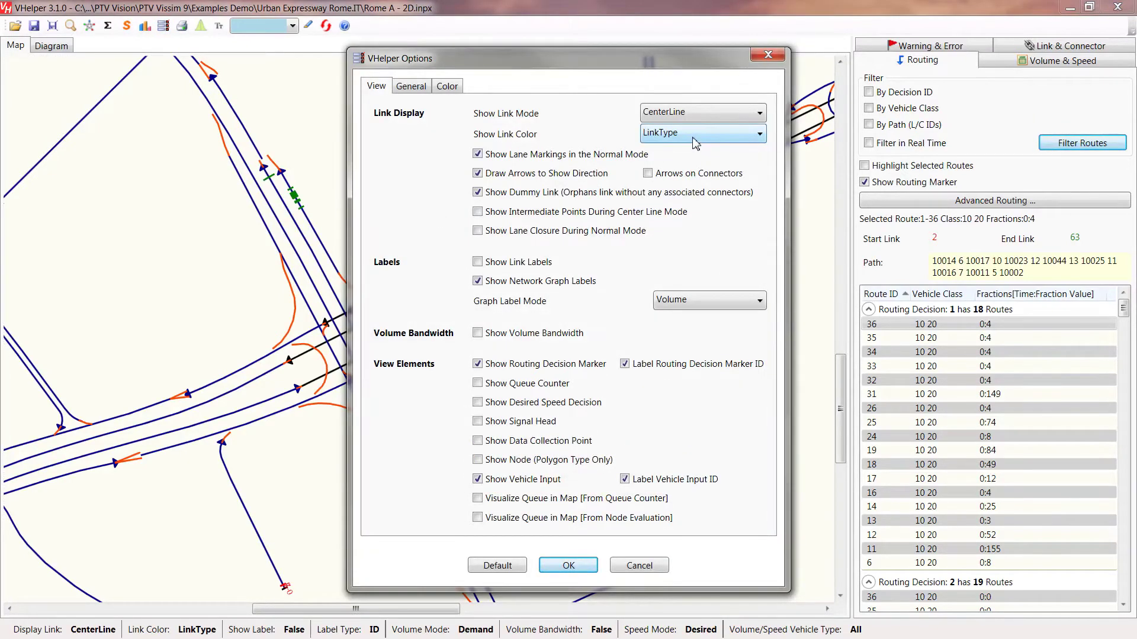
left_click(656, 565)
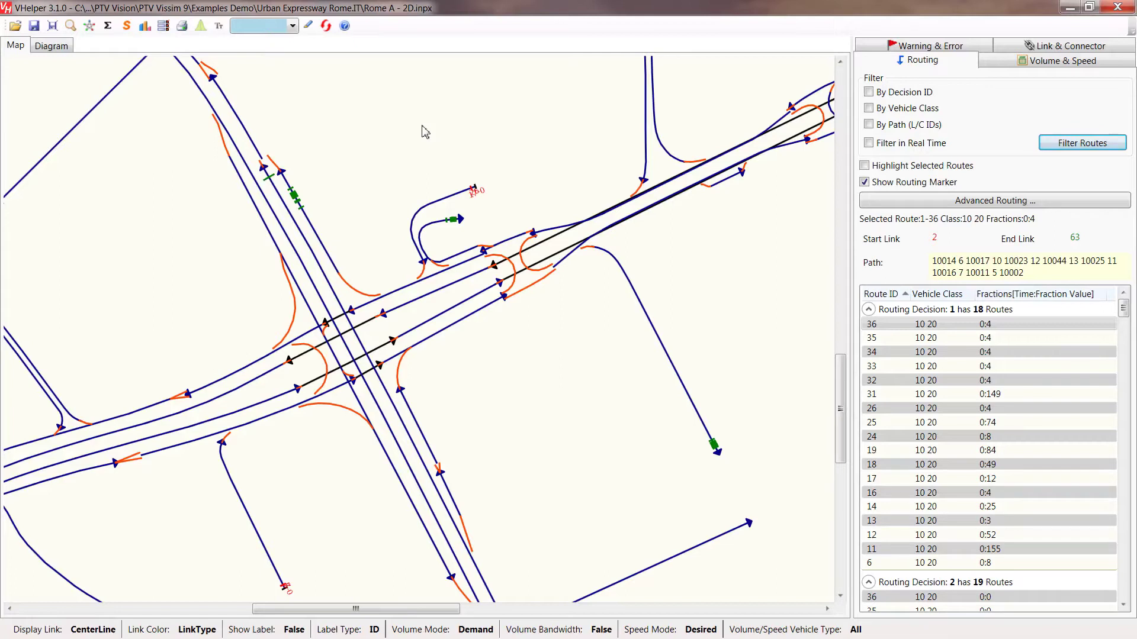
left_click(587, 397)
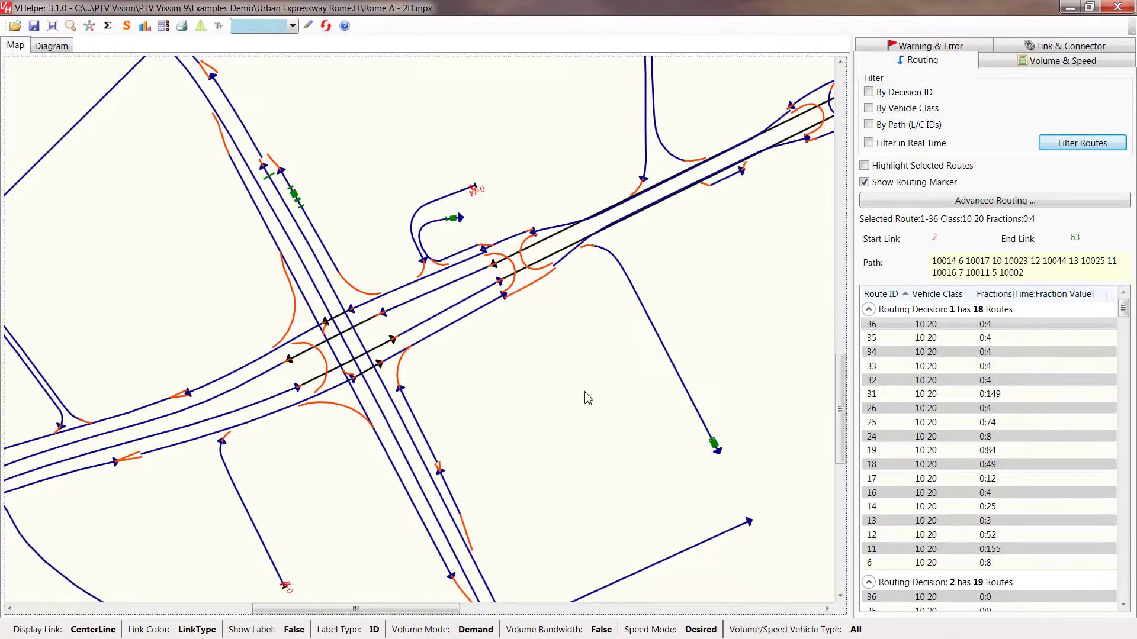
Open the recently used network file 2030_I-90test_032111
right_click(559, 175)
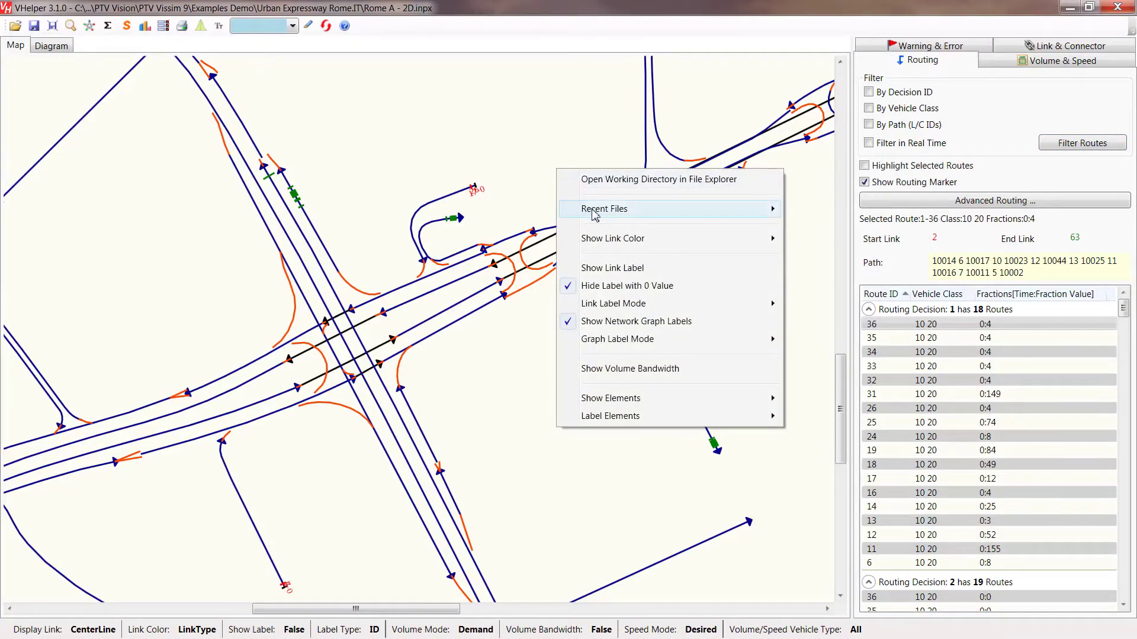
mouse_move(594, 215)
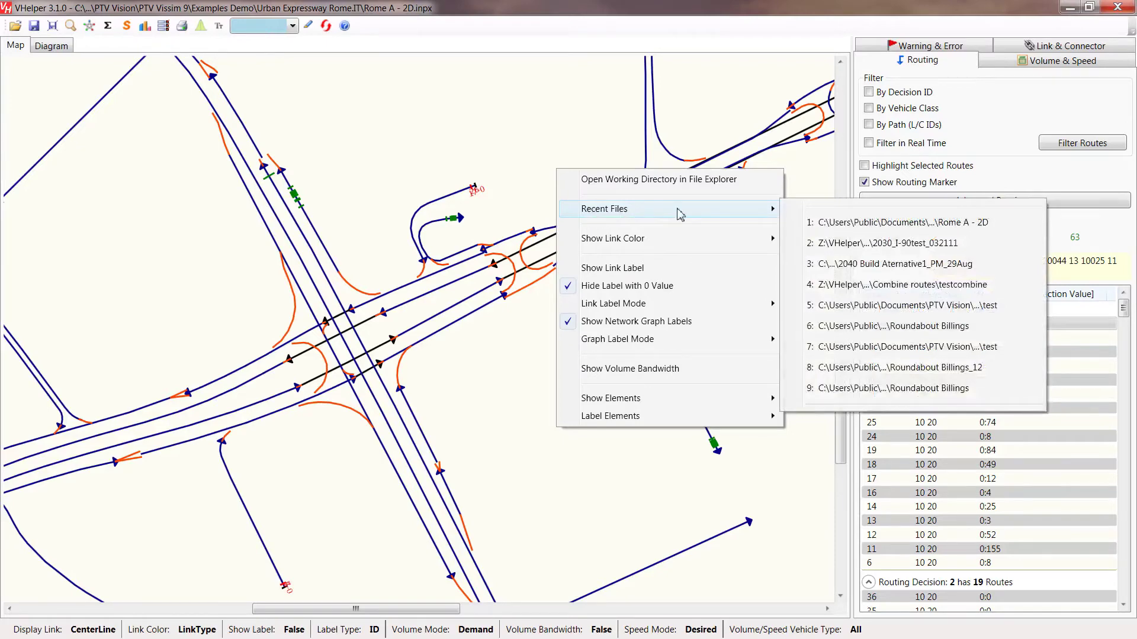
mouse_move(773, 219)
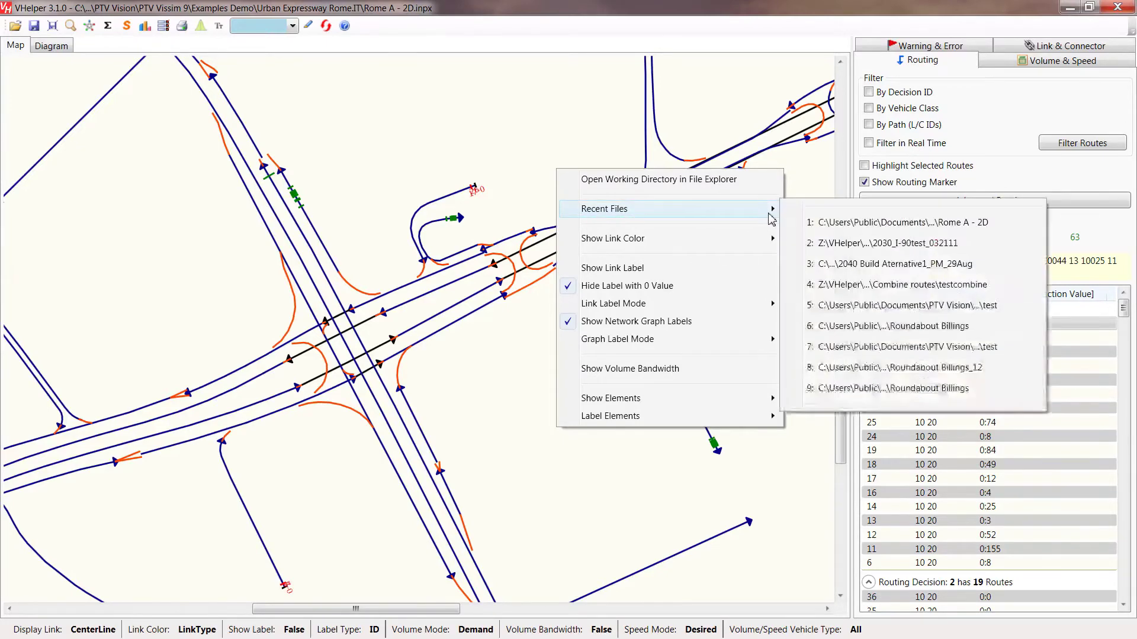
left_click(862, 243)
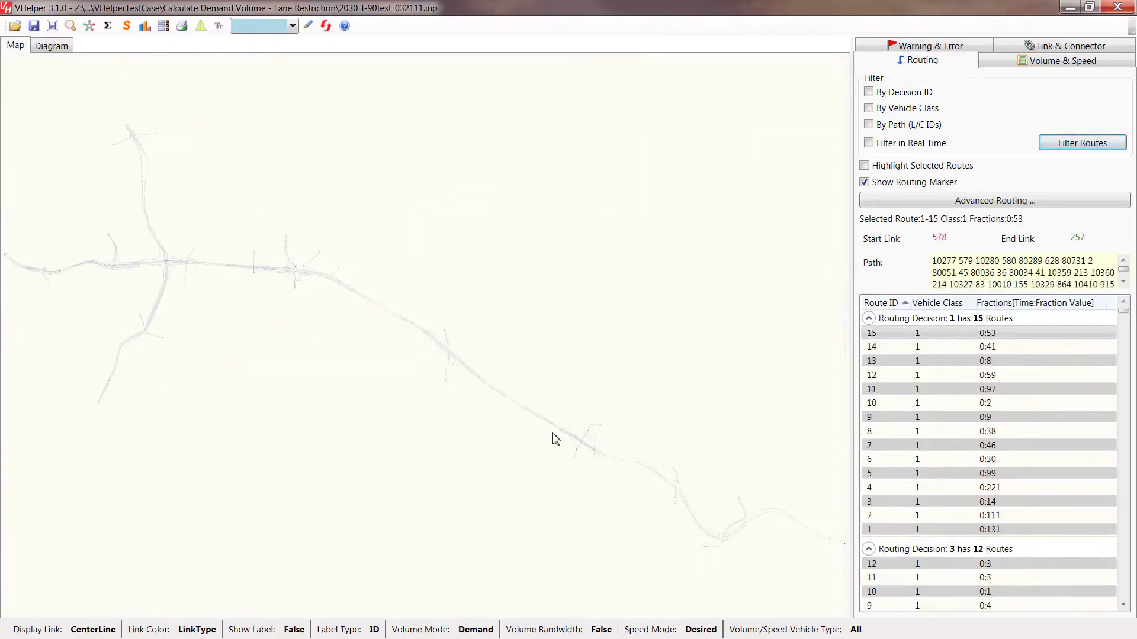
Display the interchange links in Normal mode and cycle their color from LinkType through Gray to Speed
scroll(461, 432, "up", 10)
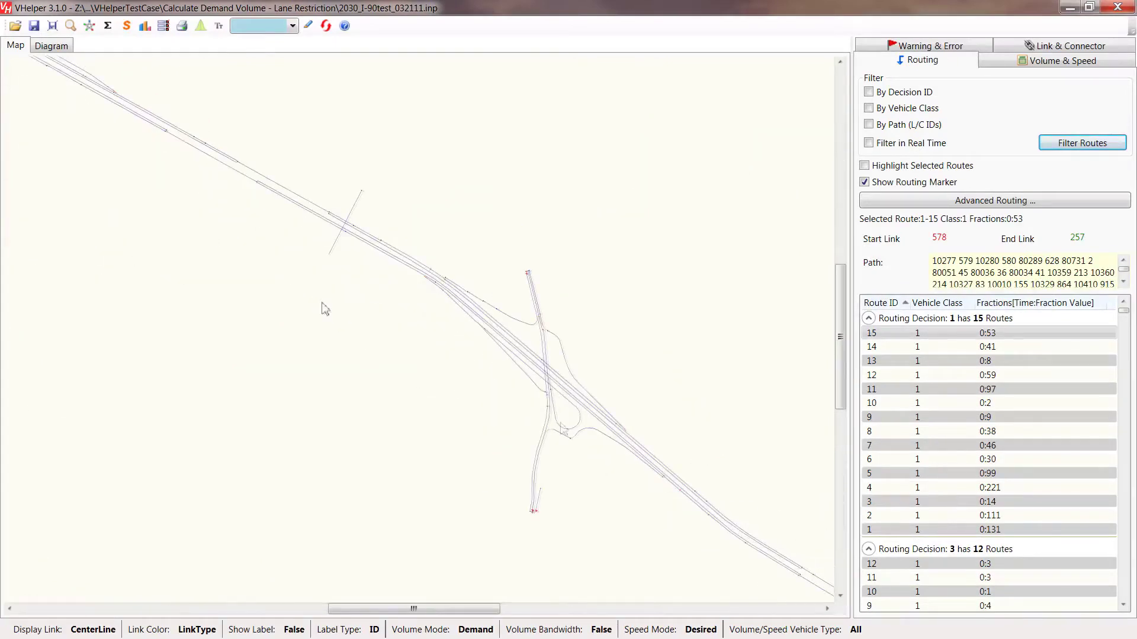
scroll(487, 403, "up", 3)
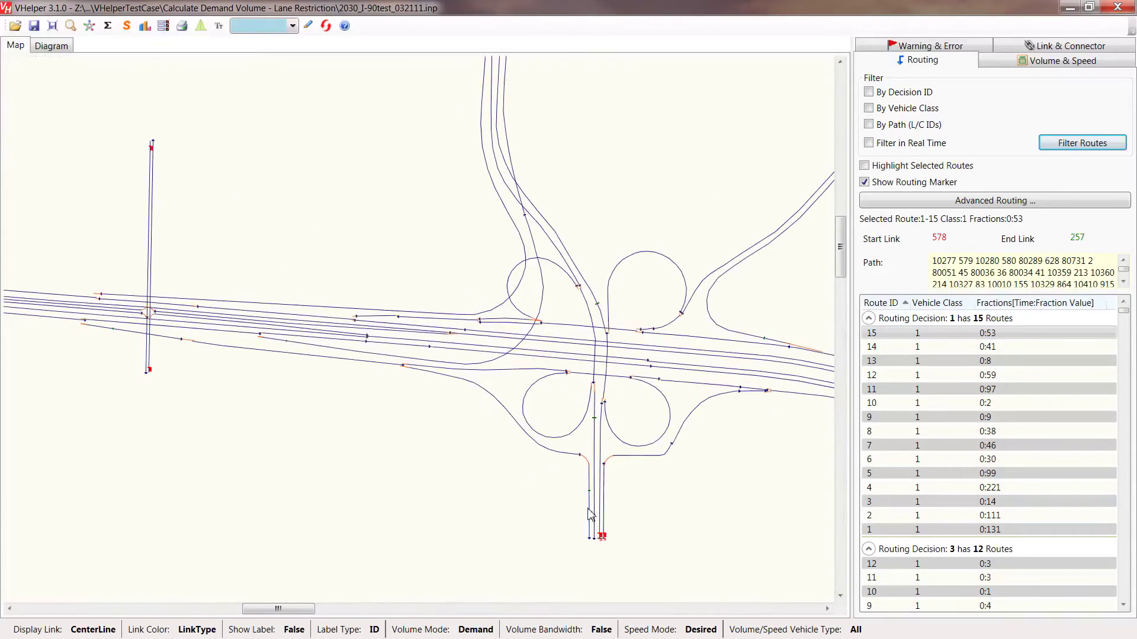
key("ctrl+t")
left_click_drag(457, 507, 306, 378)
left_click_drag(530, 457, 523, 459)
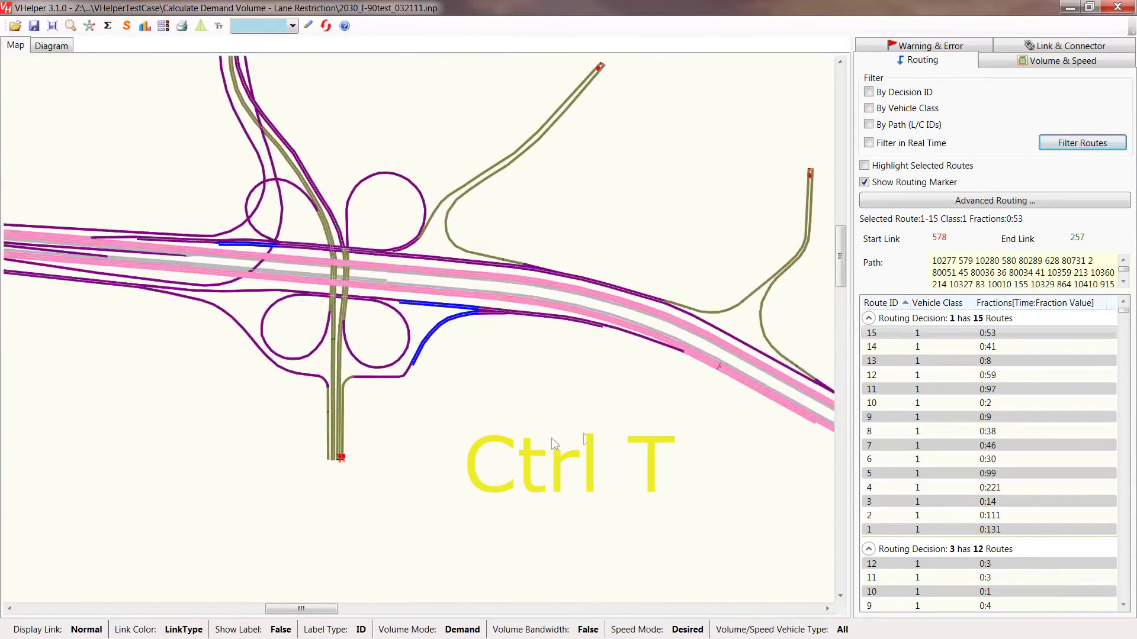
key("ctrl+t")
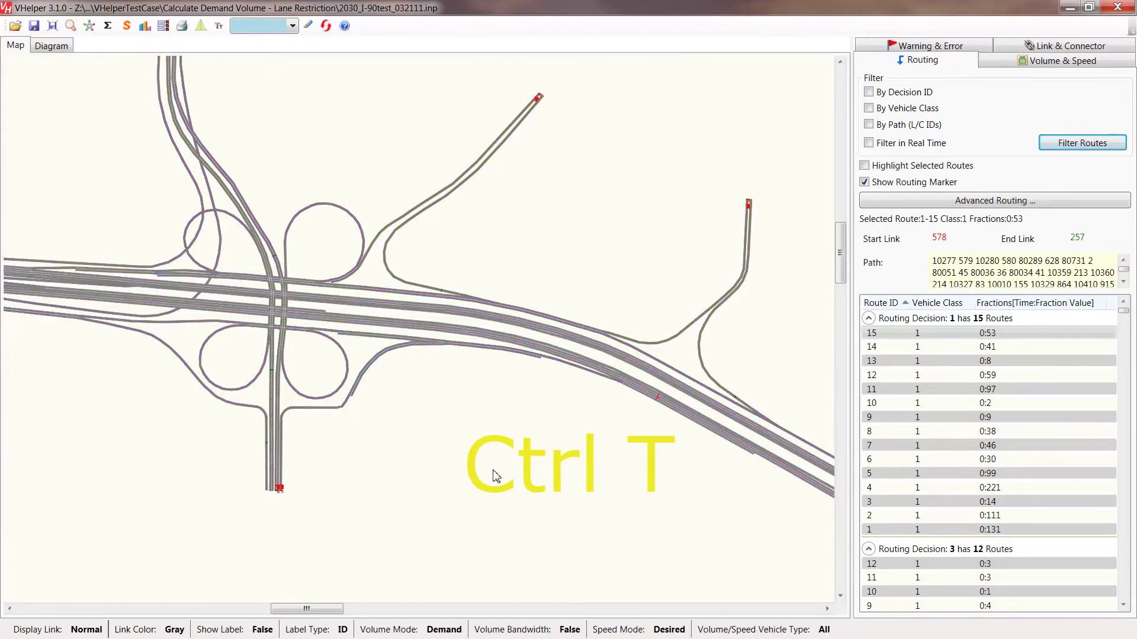
key("ctrl+t")
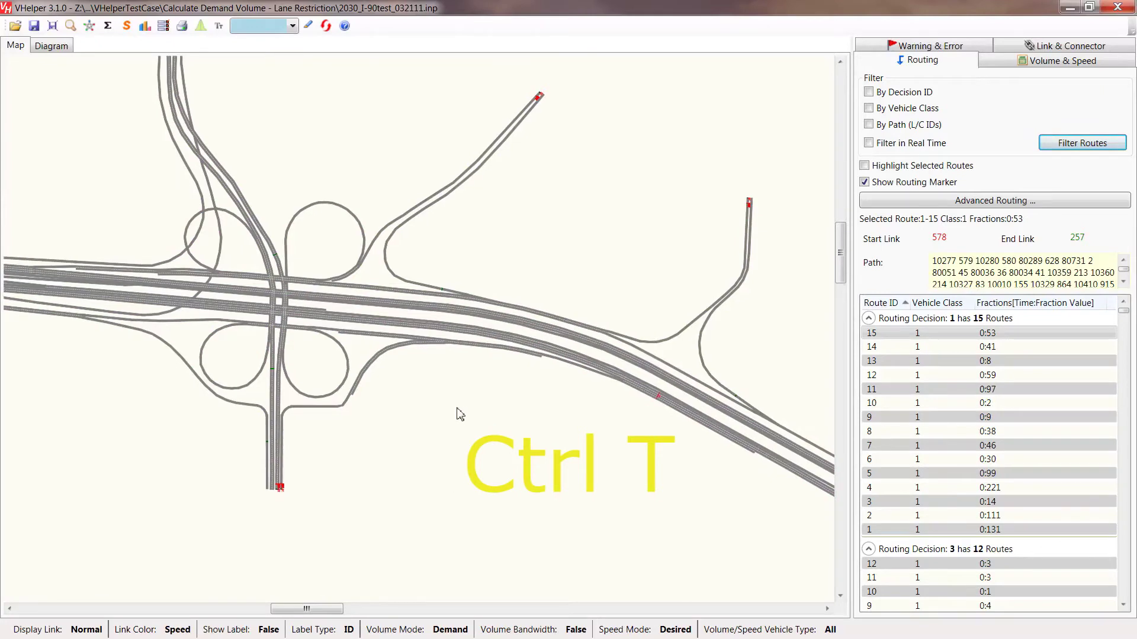
left_click_drag(489, 423, 457, 408)
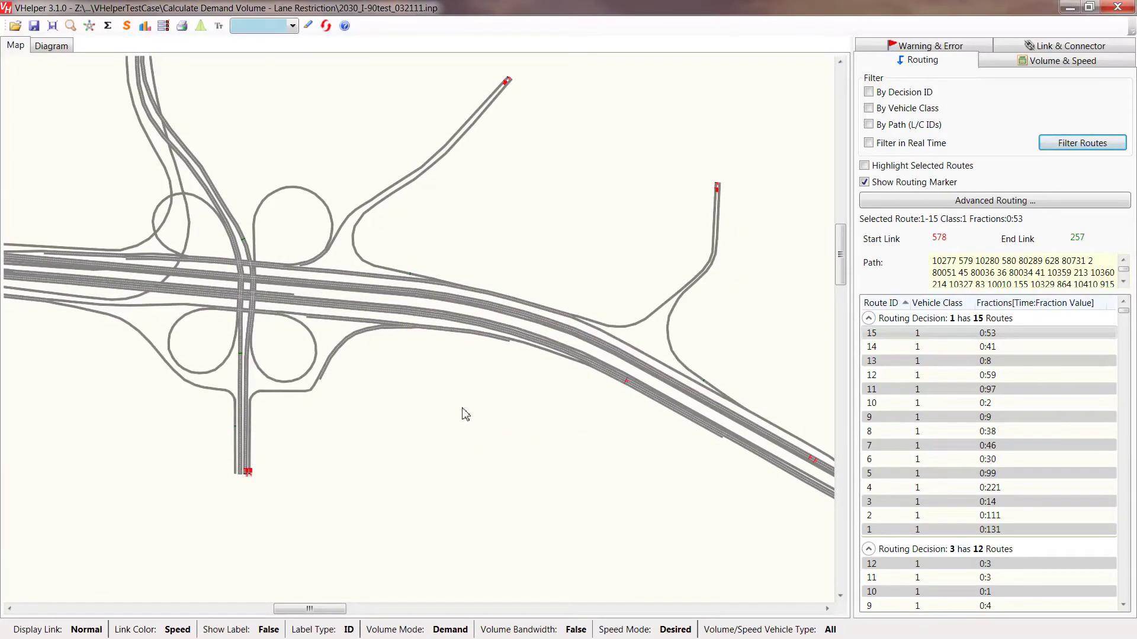
Calculate the desired speeds to color the links, and inspect the details of a mainline link at the interchange
left_click(127, 27)
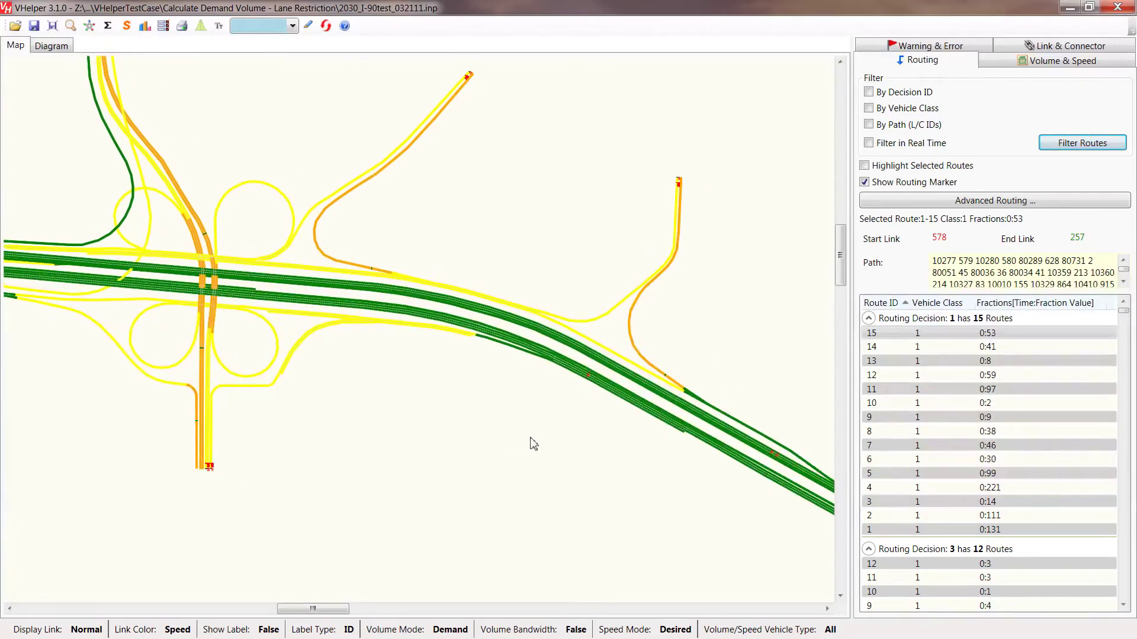
mouse_move(484, 317)
scroll(497, 320, "up", 3)
mouse_move(518, 293)
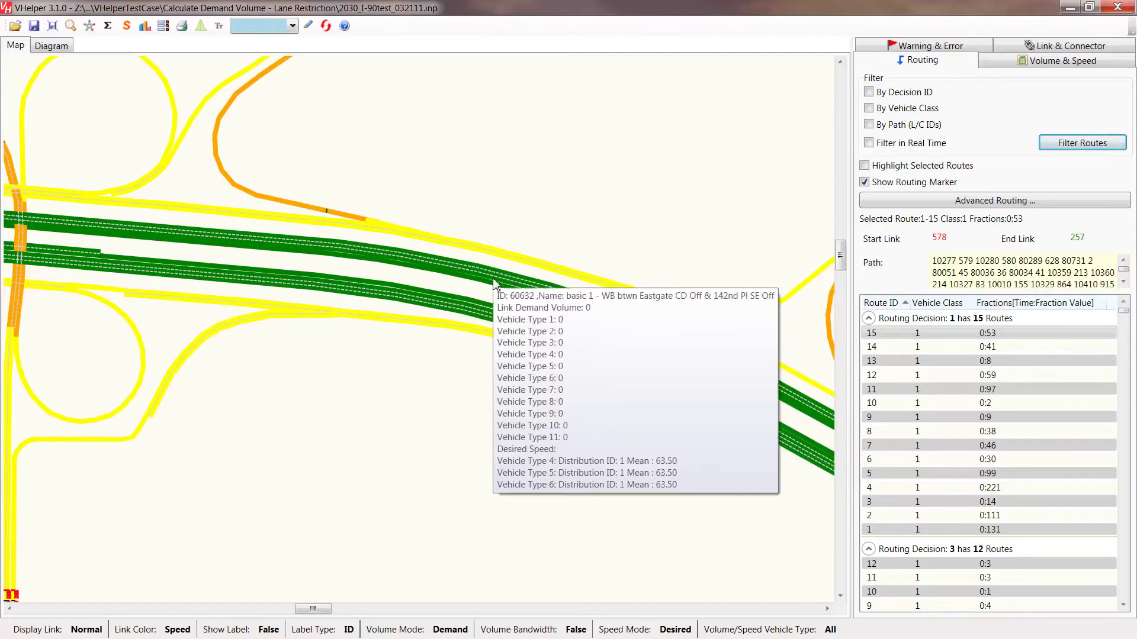
Review the color ranges for speed, density and ratios in the color options
left_click(163, 25)
left_click(447, 86)
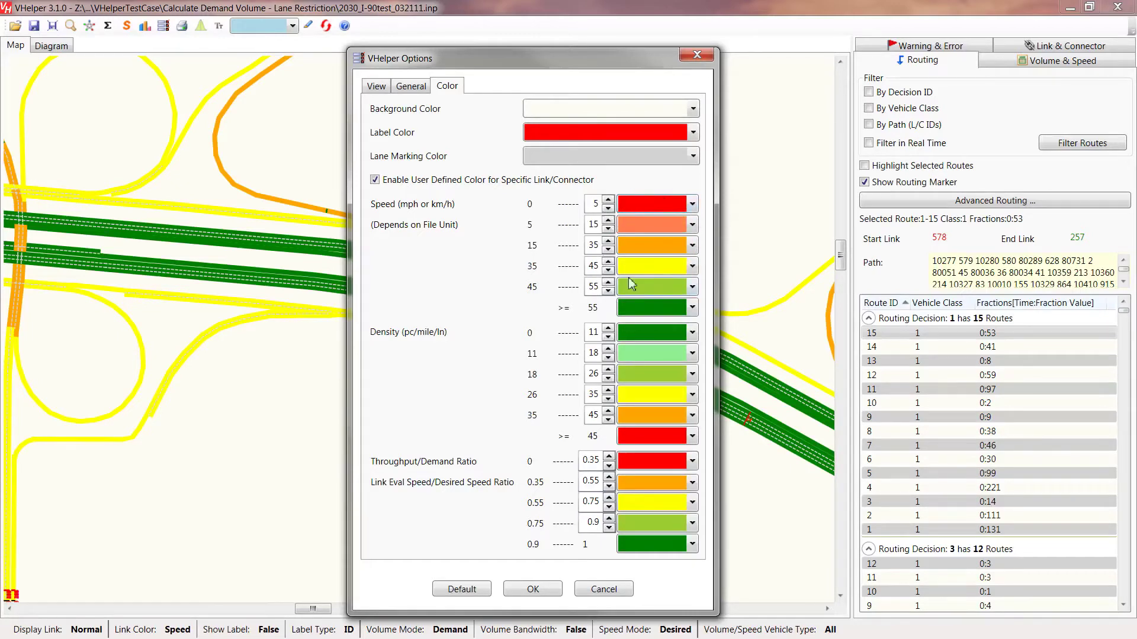
left_click(550, 590)
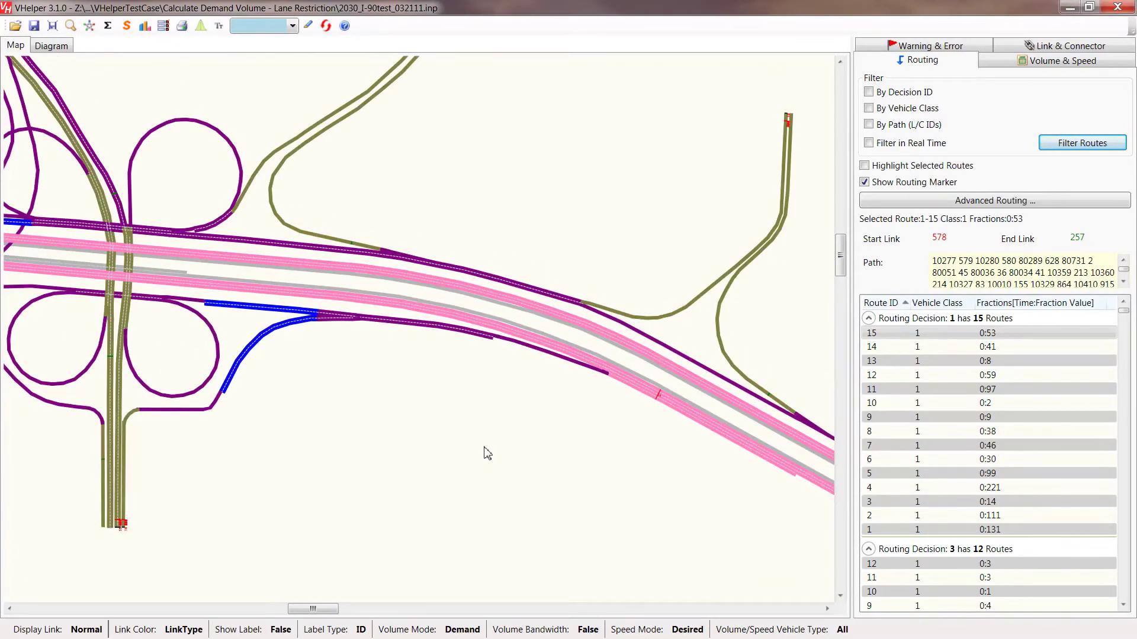
Turn on highlighting of selected routes and compare routes 13 and 7 of routing decision 1, ending on route 13
scroll(503, 491, "down", 2)
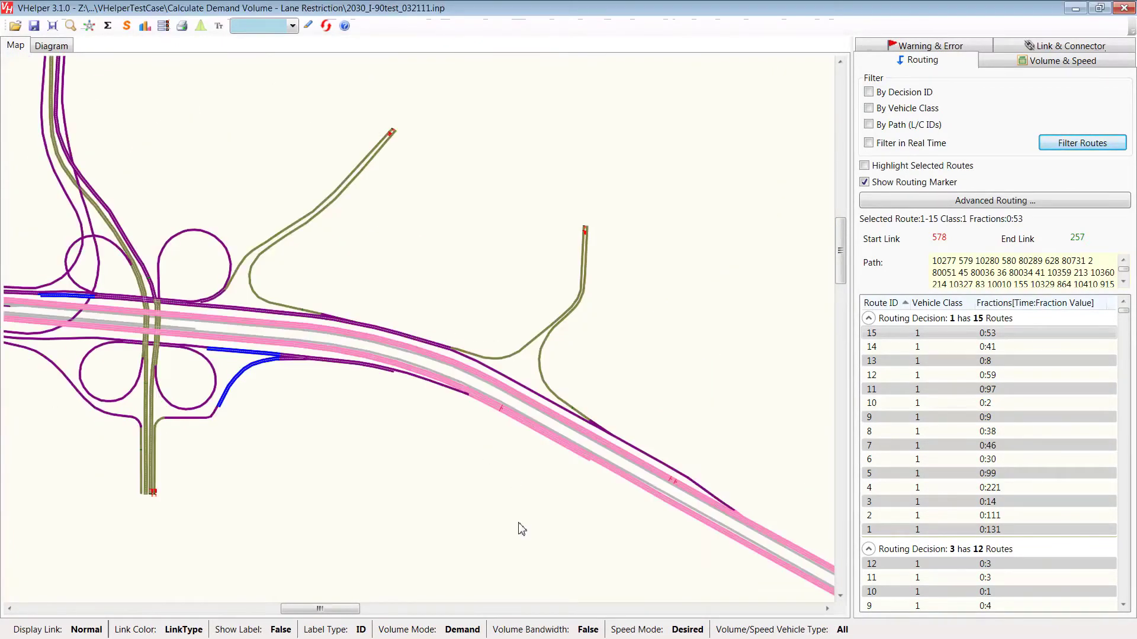
left_click(943, 367)
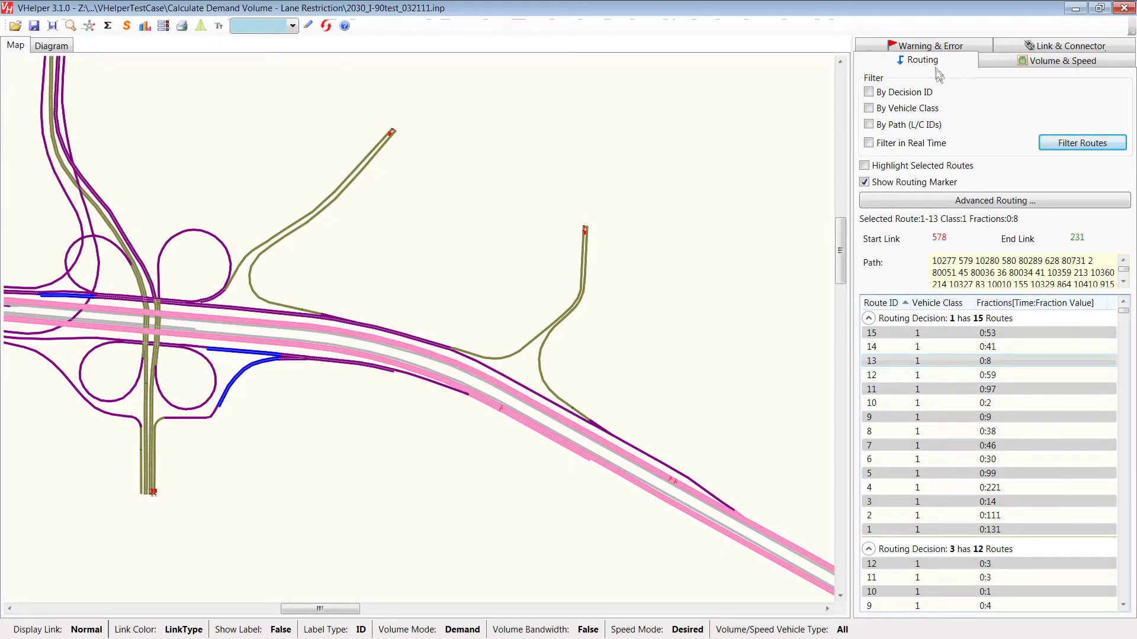
left_click(893, 167)
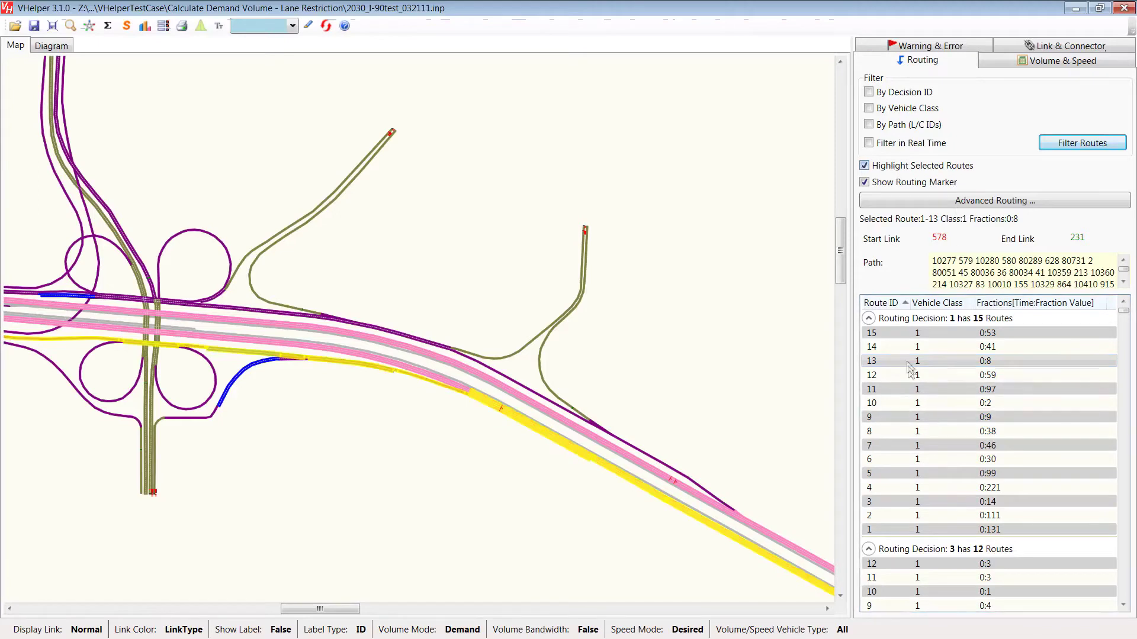
left_click(944, 447)
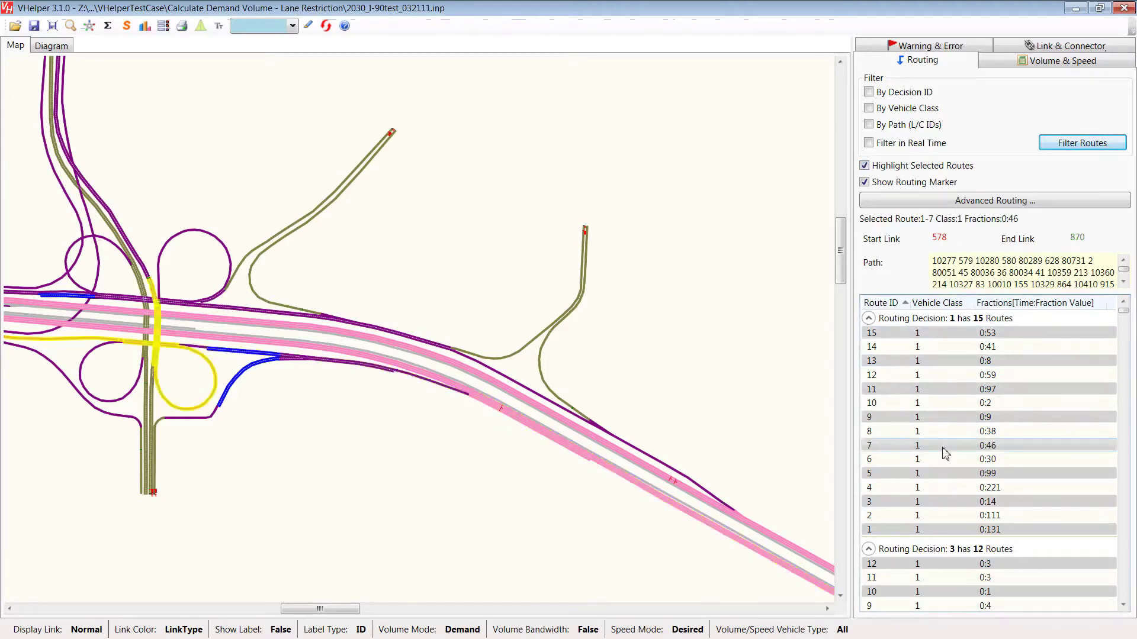
left_click(947, 361)
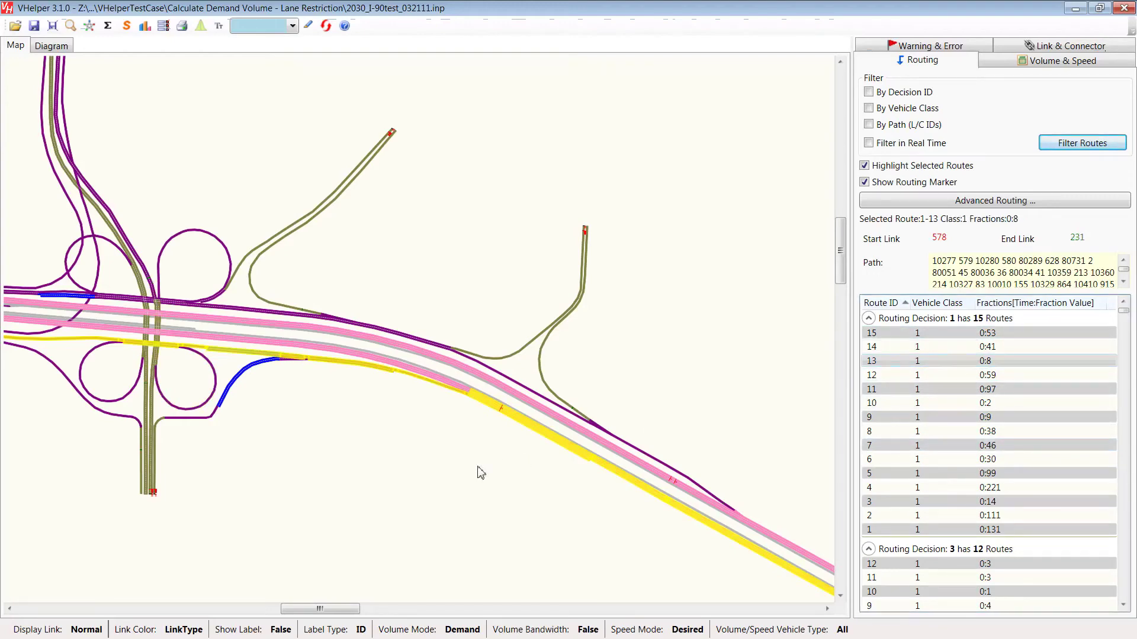
Set the link color to Gray and follow the highlighted route 13 along the expressway
key("c")
left_click_drag(402, 507, 510, 496)
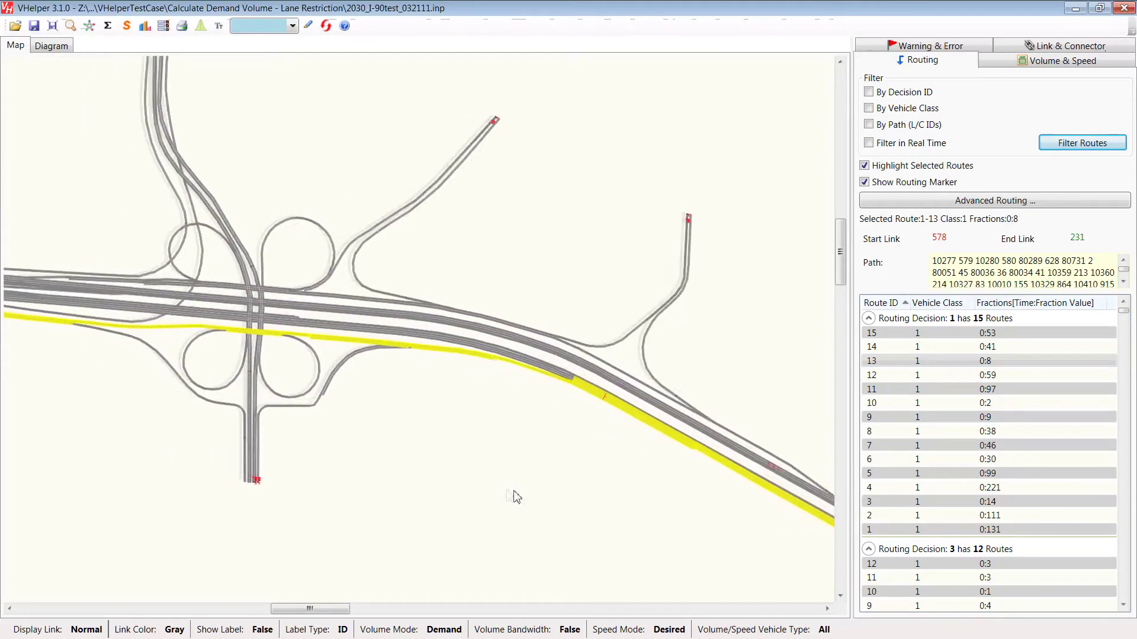
scroll(515, 500, "down", 2)
left_click_drag(183, 464, 514, 508)
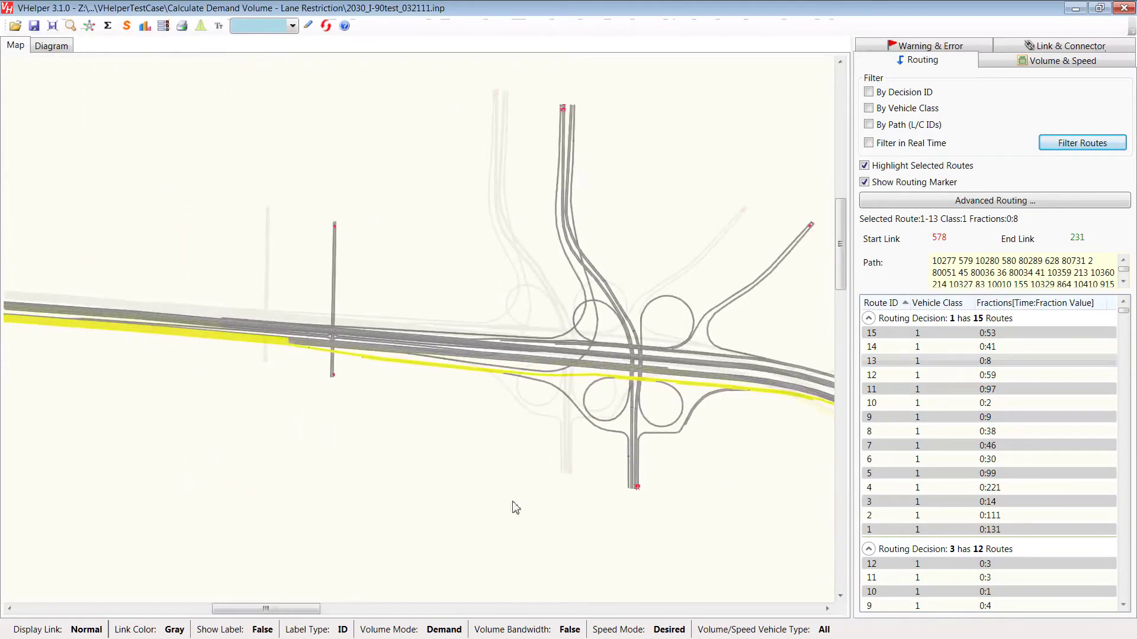
left_click_drag(319, 462, 379, 474)
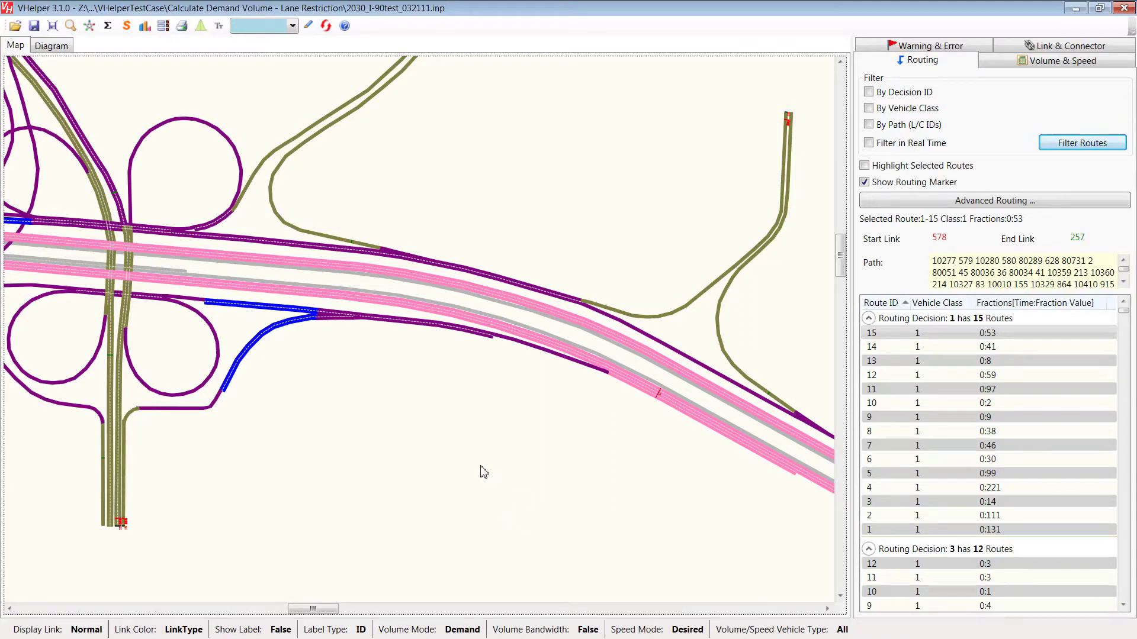
Print the map view with the Adobe PDF printer and examine the lanes in 2030_I-90test_032111.pdf up close in Adobe Acrobat
key("ctrl+p")
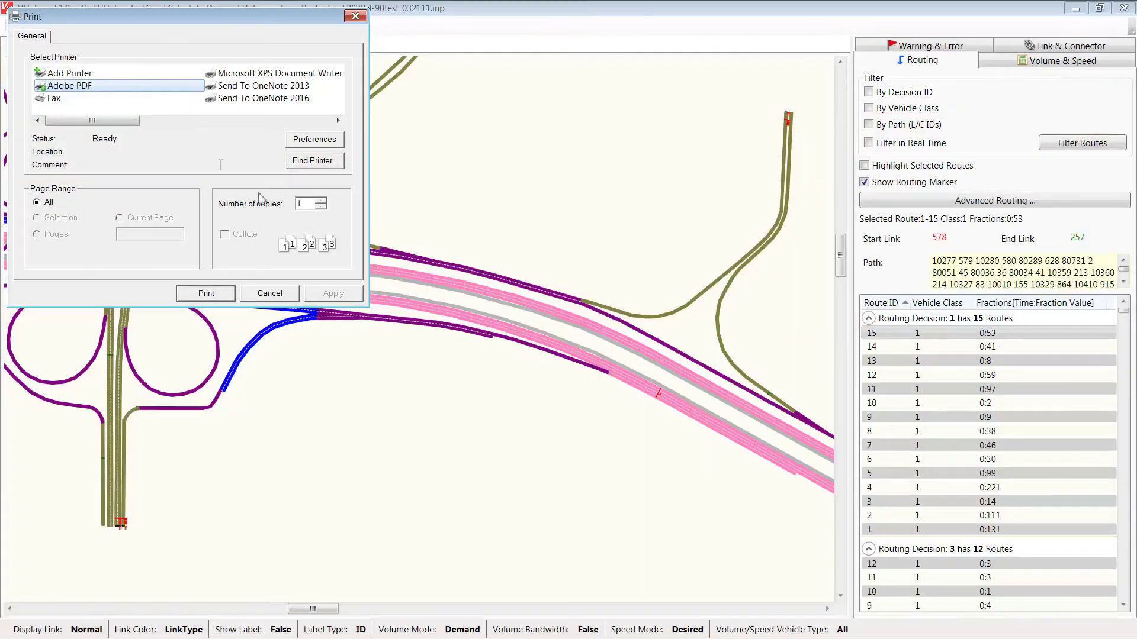
left_click(95, 87)
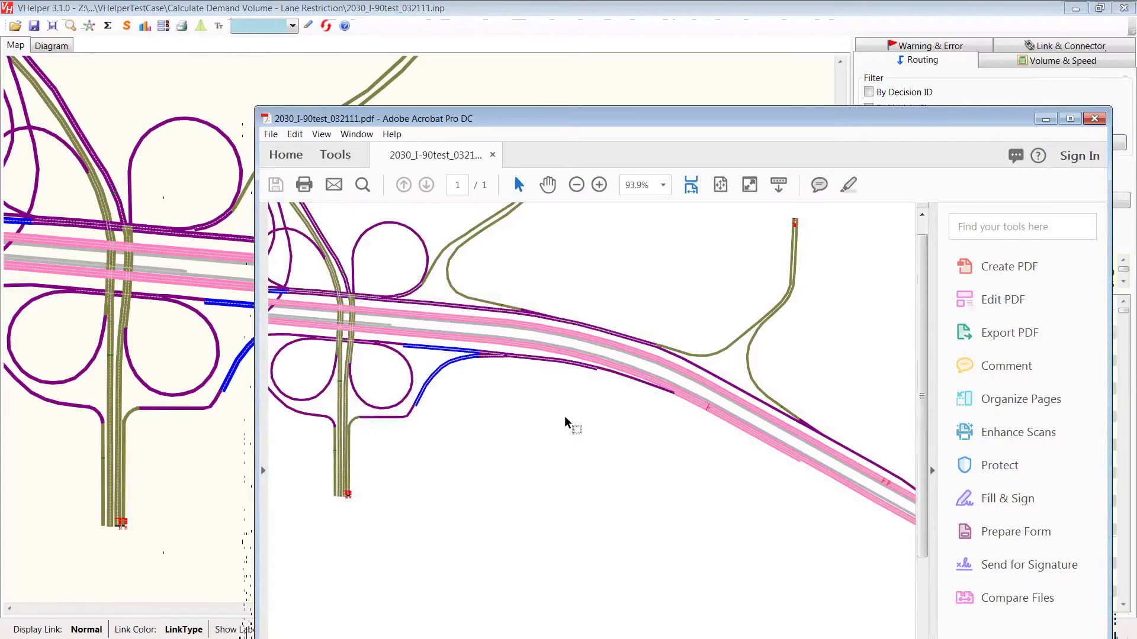
scroll(523, 385, "up", 5)
scroll(529, 329, "up", 3)
scroll(524, 343, "down", 3)
scroll(521, 346, "up", 2)
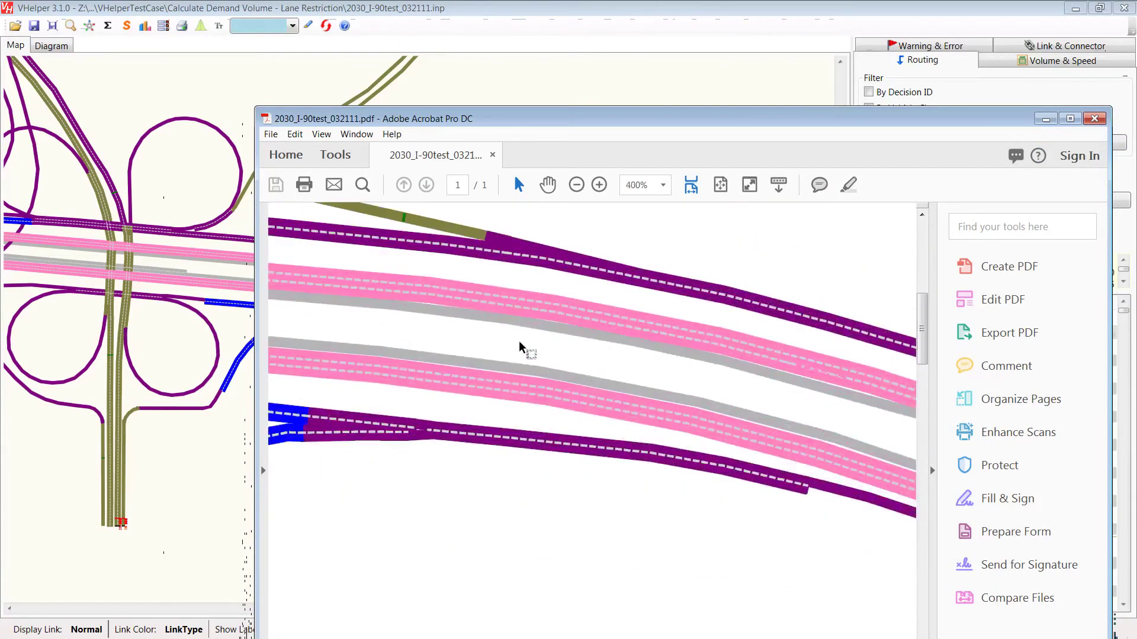
scroll(521, 348, "down", 1)
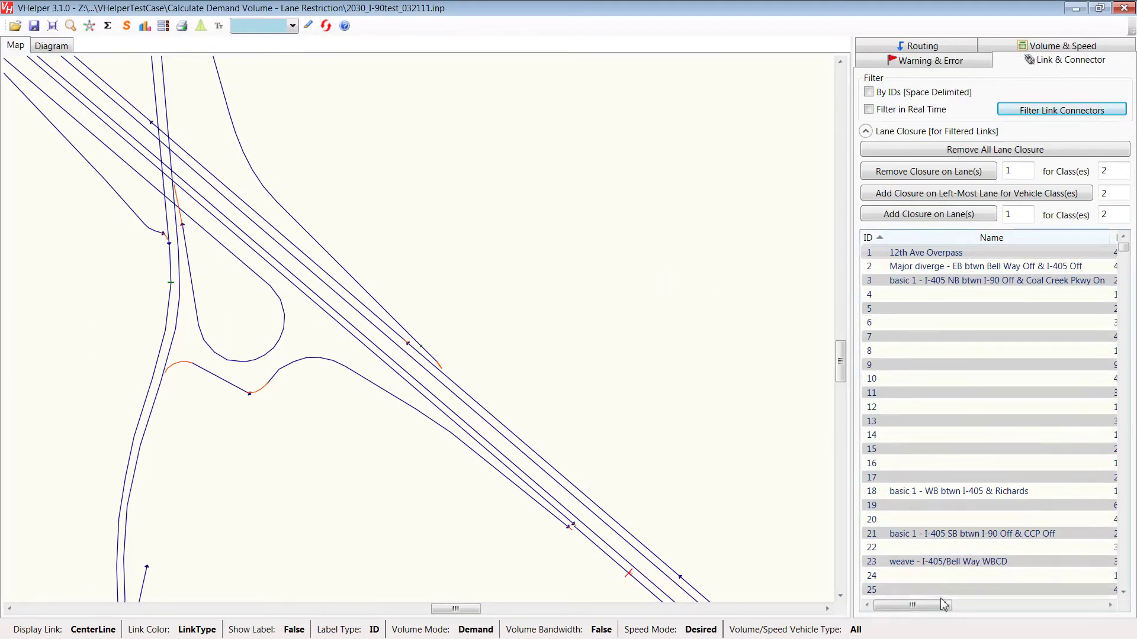
Locate link 8 on the map and turn on the link labels in the view options
left_click(944, 352)
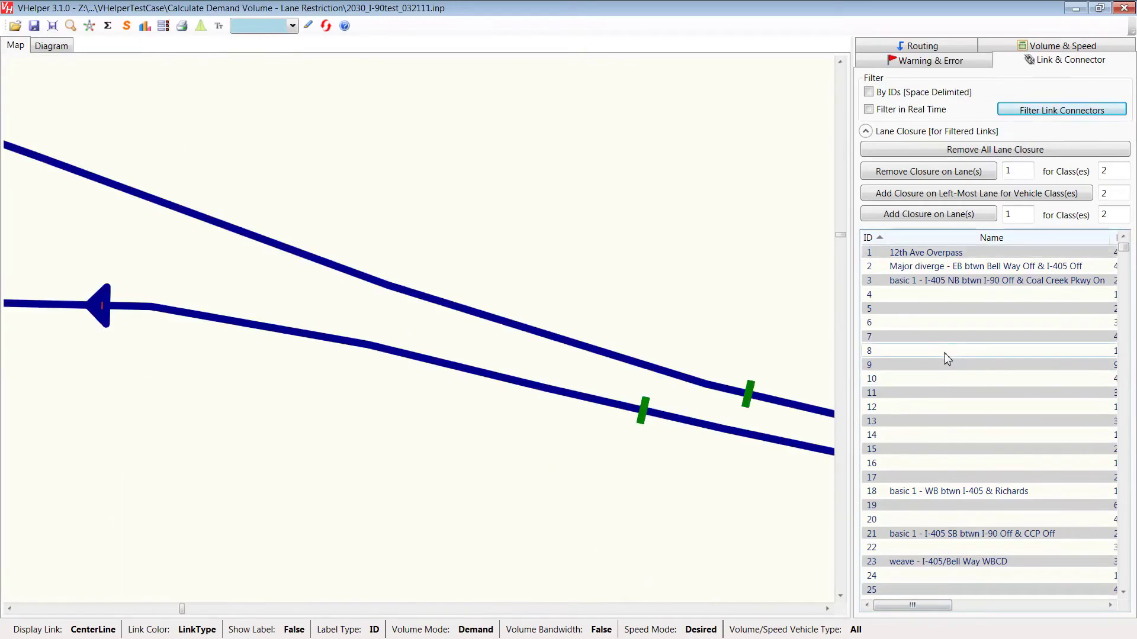
left_click(163, 26)
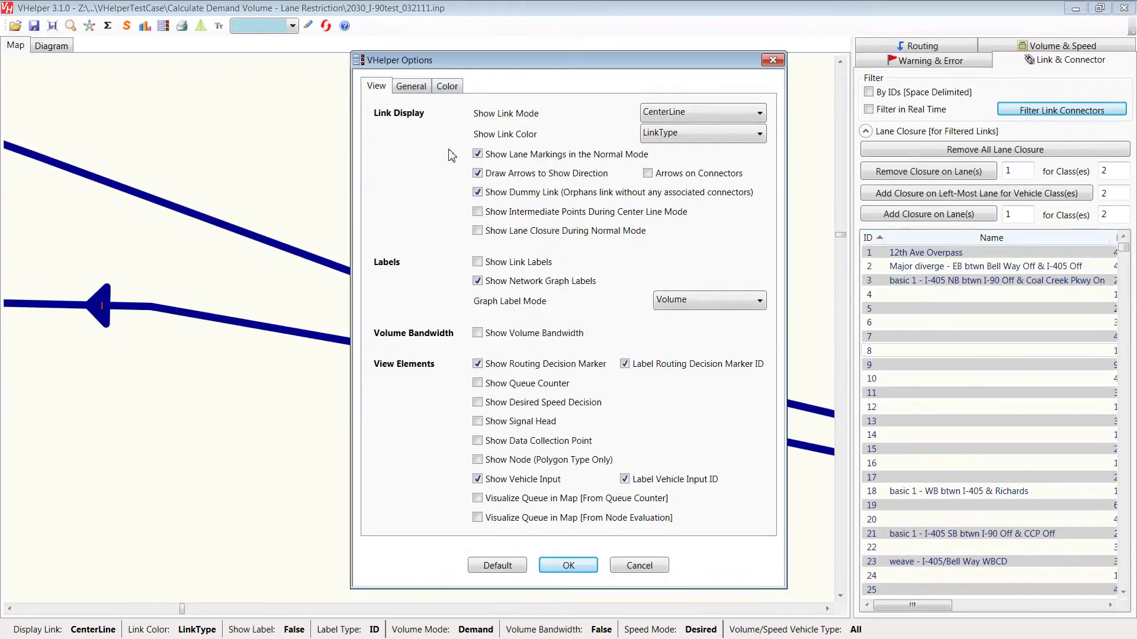
left_click(535, 263)
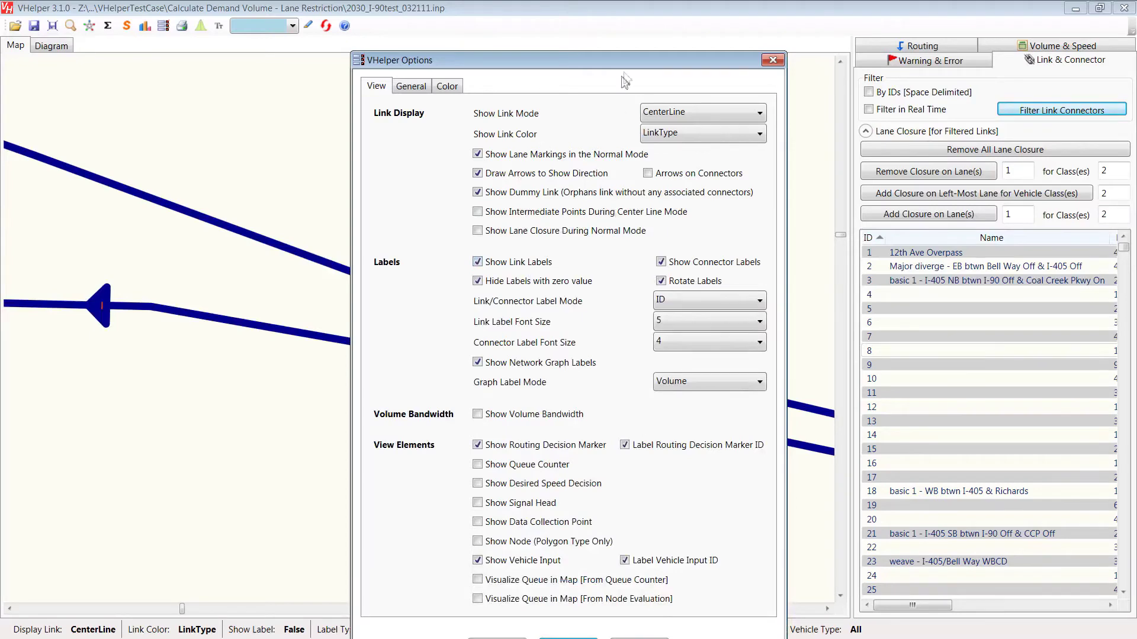
left_click_drag(623, 64, 623, 41)
left_click(583, 623)
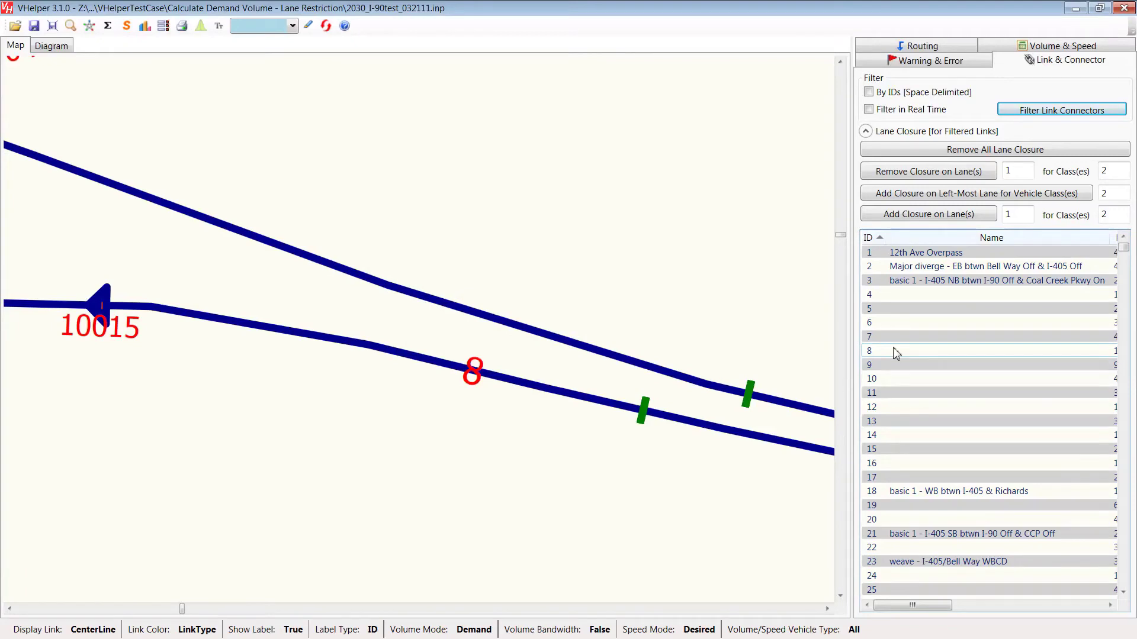
Locate link 55 from the link list on the map and check its ID label
scroll(921, 518, "down", 12)
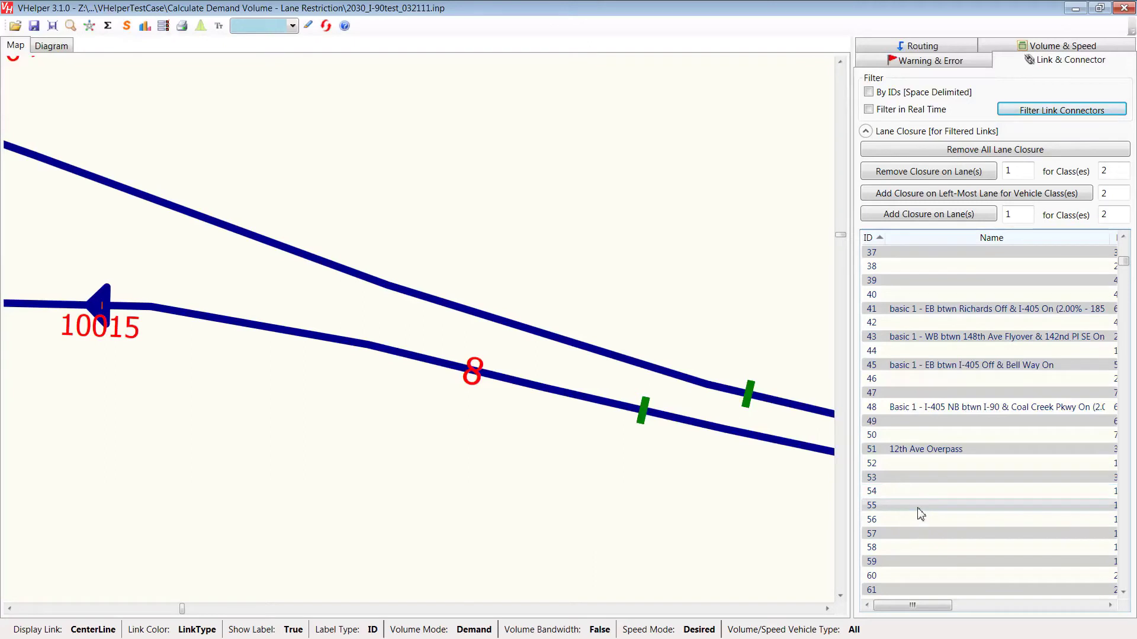
left_click(921, 514)
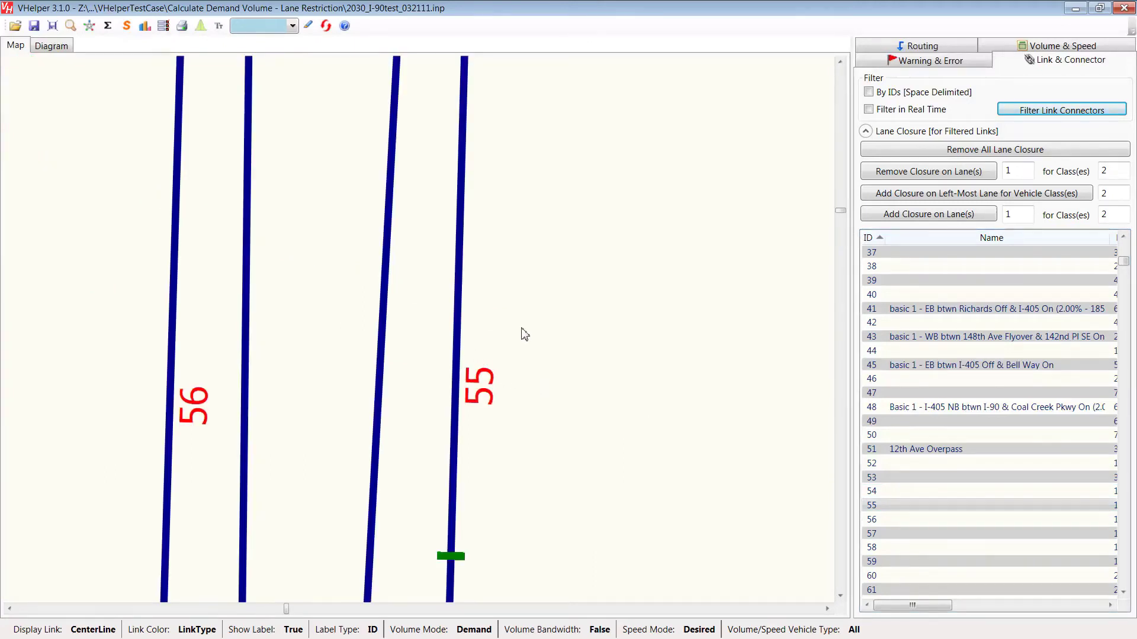
left_click_drag(680, 414, 681, 413)
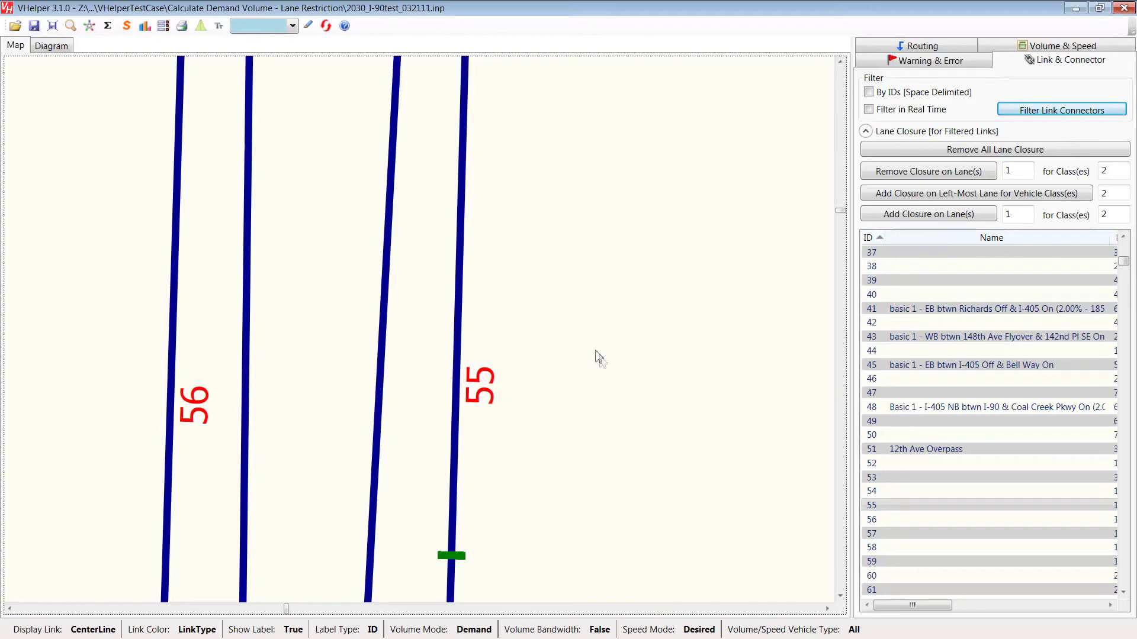
Show the polygon-type nodes on the map and look over their outlines around the interchanges
left_click(164, 26)
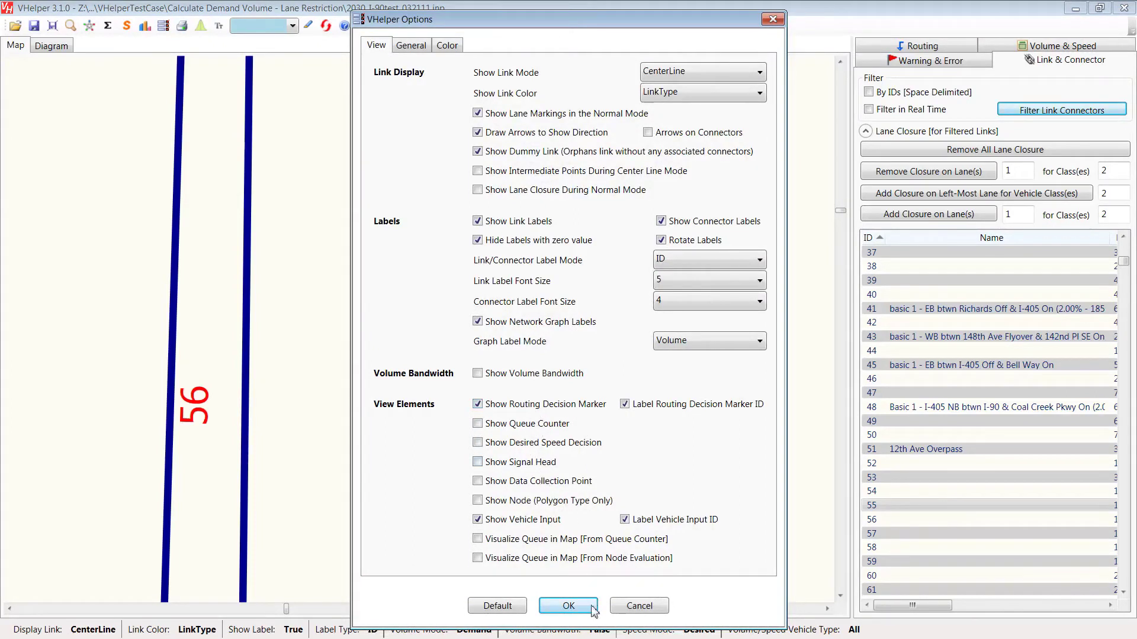
left_click(521, 502)
left_click(571, 610)
scroll(528, 405, "down", 5)
scroll(568, 157, "down", 3)
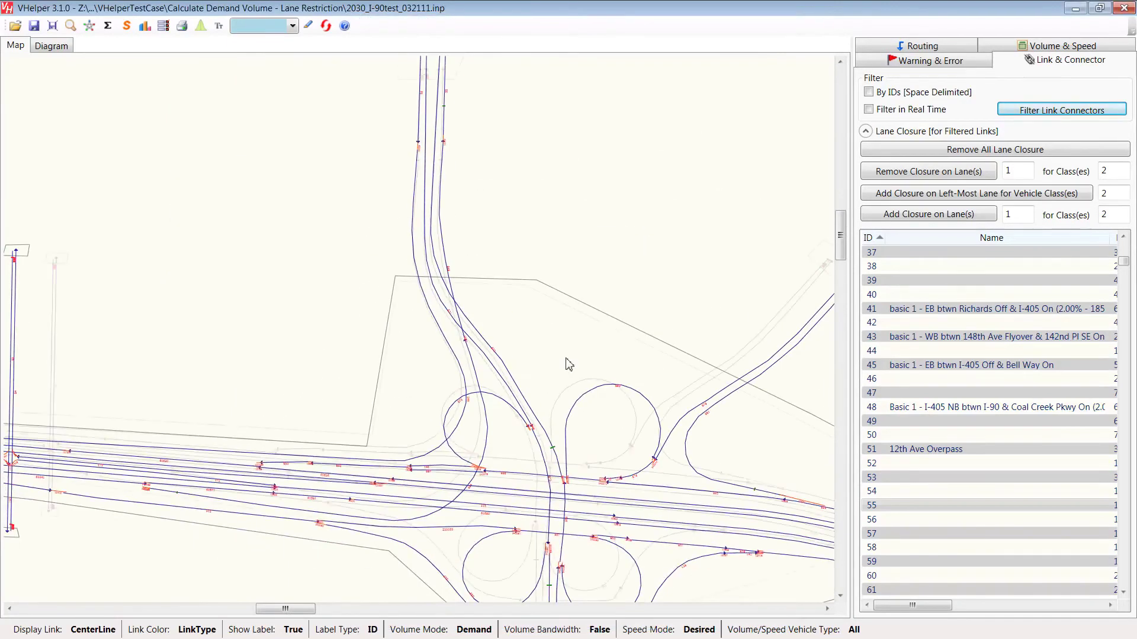
scroll(570, 365, "down", 2)
scroll(570, 364, "up", 1)
scroll(612, 363, "up", 2)
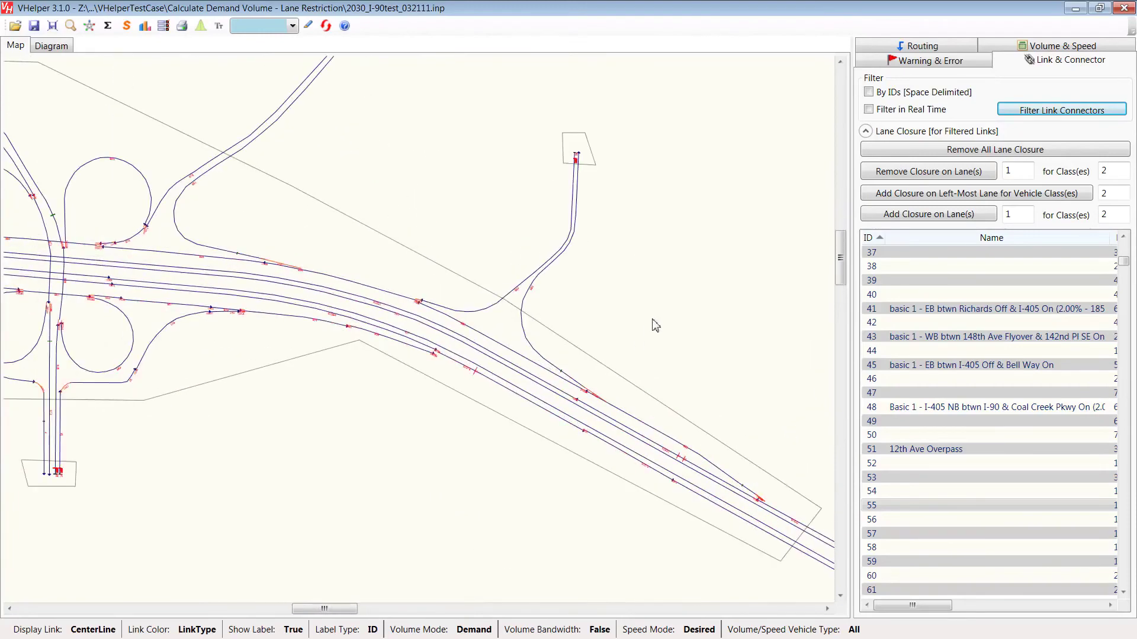
scroll(781, 423, "down", 3)
Display the links in Normal mode with volume labels and without the node polygons
key("ctrl+a")
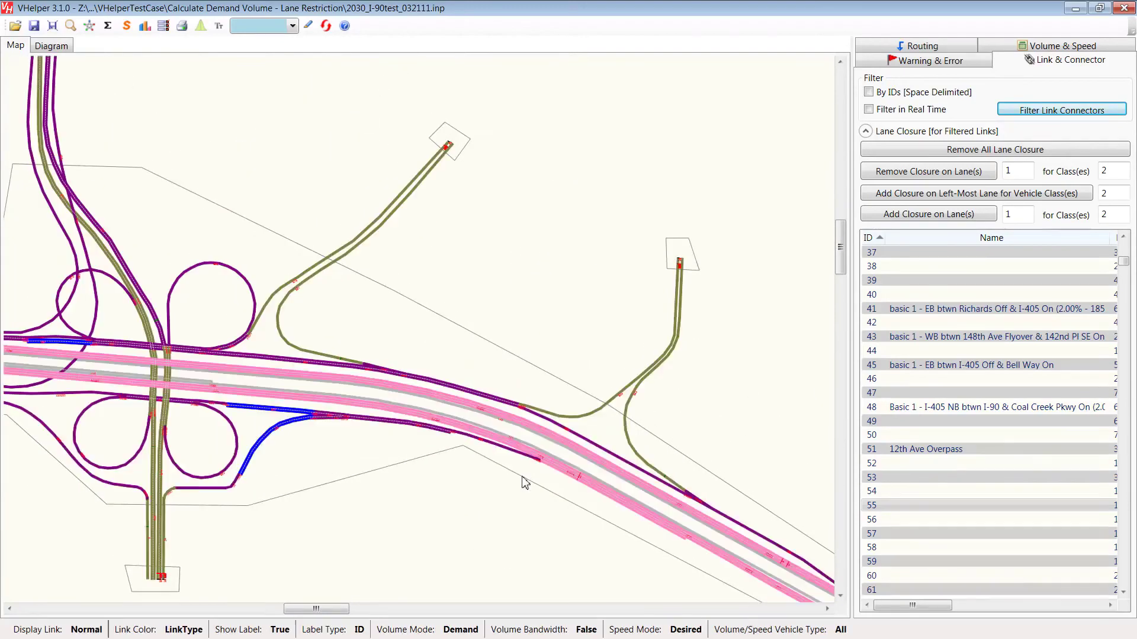
left_click_drag(517, 217, 780, 281)
left_click_drag(207, 243, 620, 326)
left_click_drag(305, 278, 749, 372)
left_click_drag(337, 355, 704, 335)
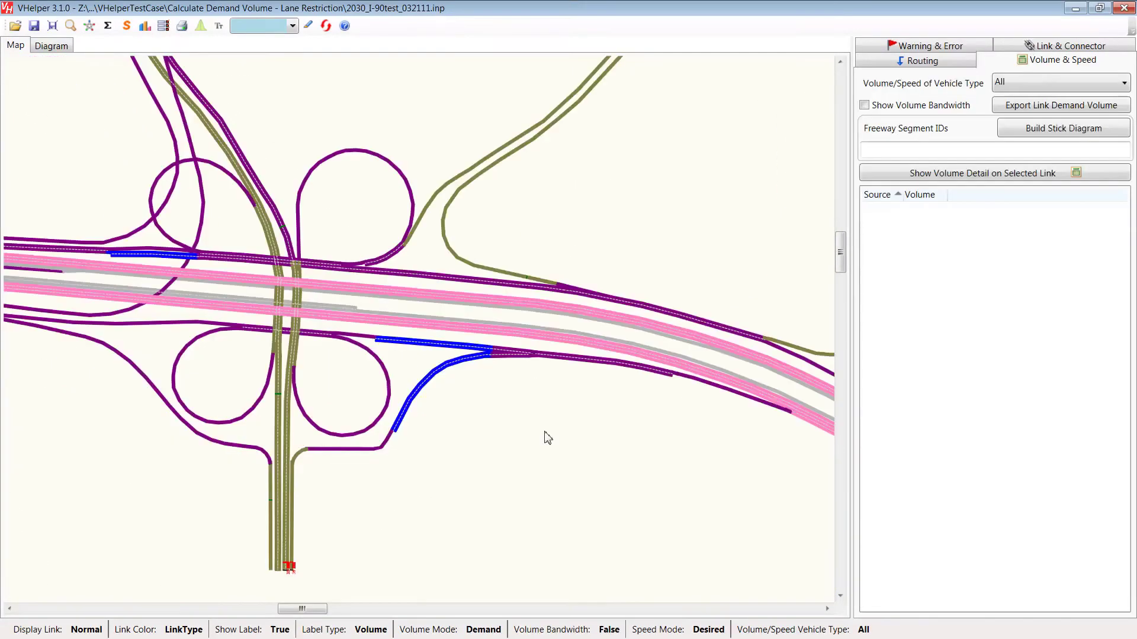
Turn on Show Volume Bandwidth in the view options and look over the interchange
left_click(180, 26)
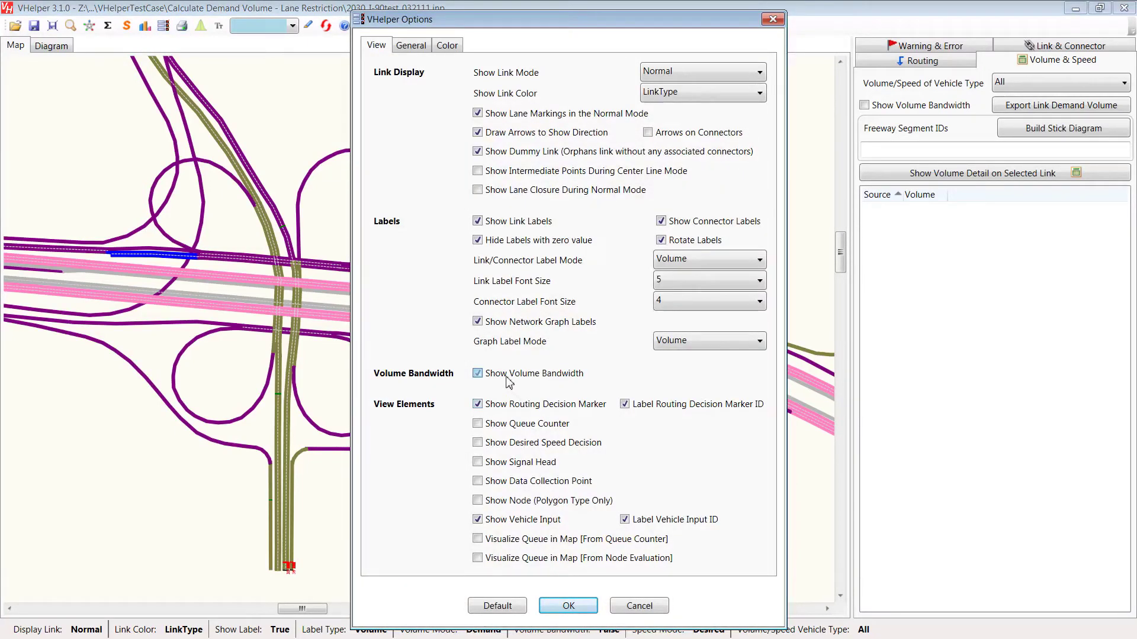
left_click(577, 606)
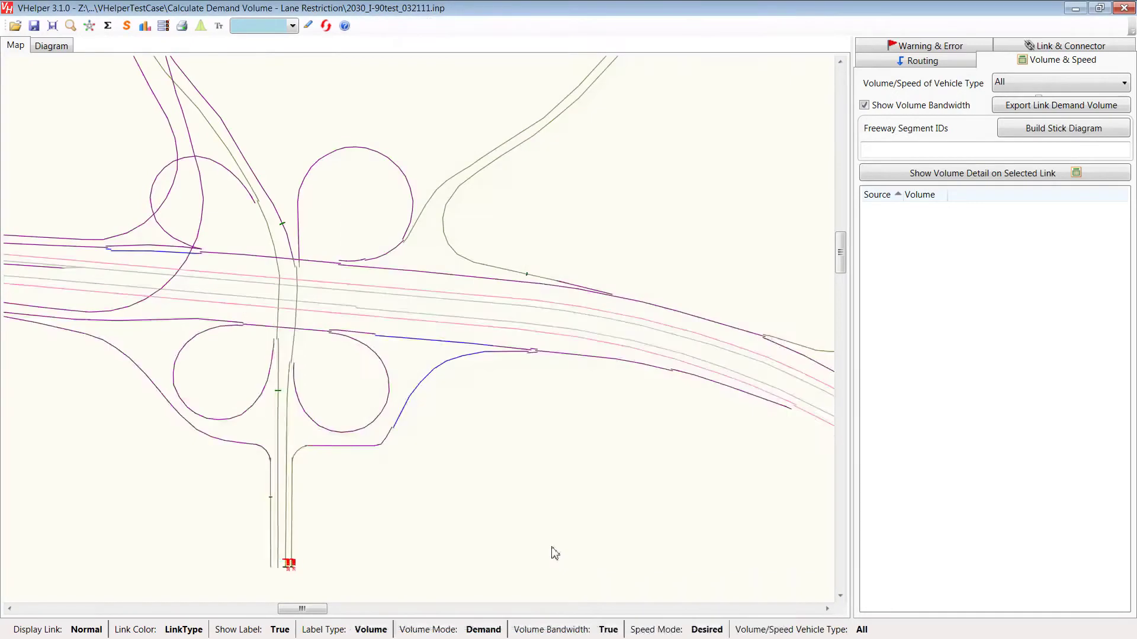
left_click_drag(558, 480, 495, 487)
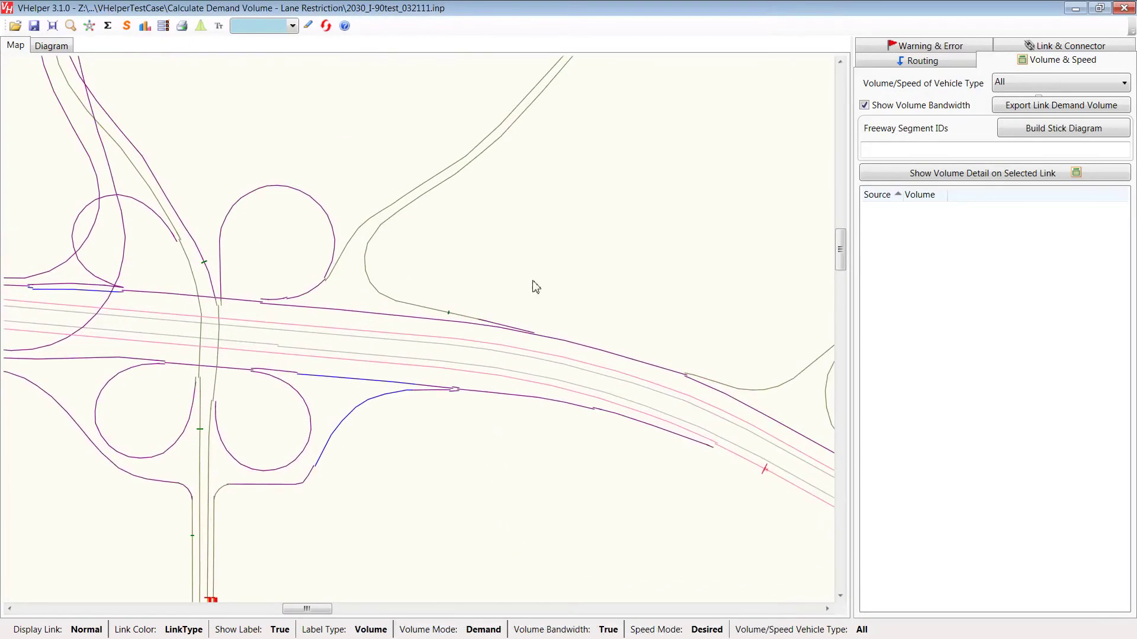
left_click_drag(533, 289, 495, 261)
left_click_drag(445, 467, 540, 469)
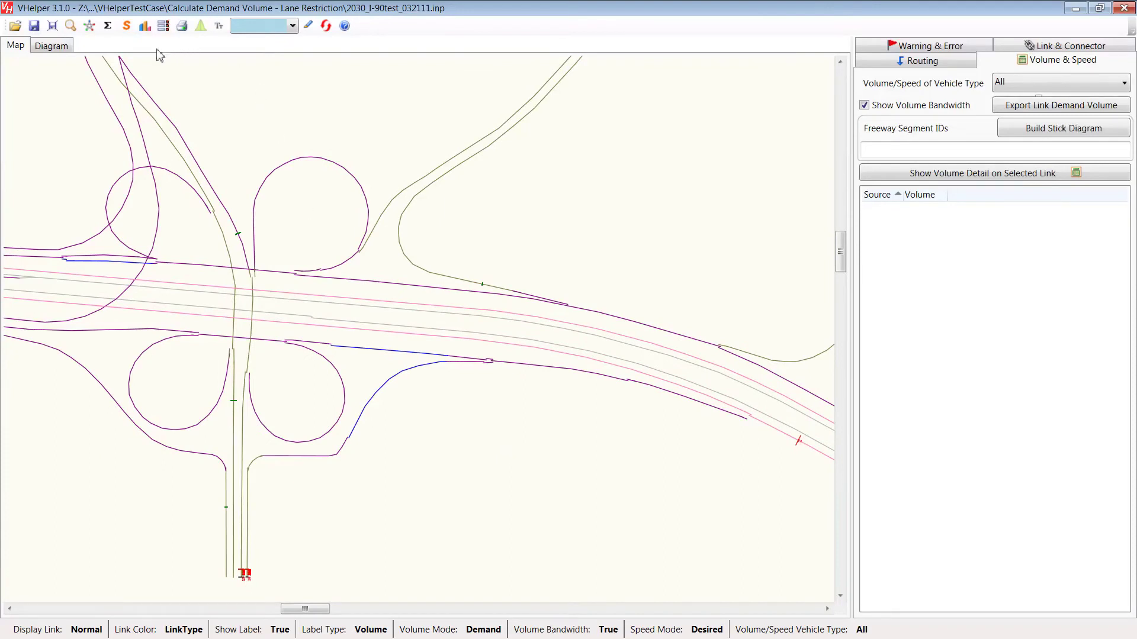
Calculate the link demand volumes and examine the volume bandwidths around the cloverleaf interchange
left_click(108, 27)
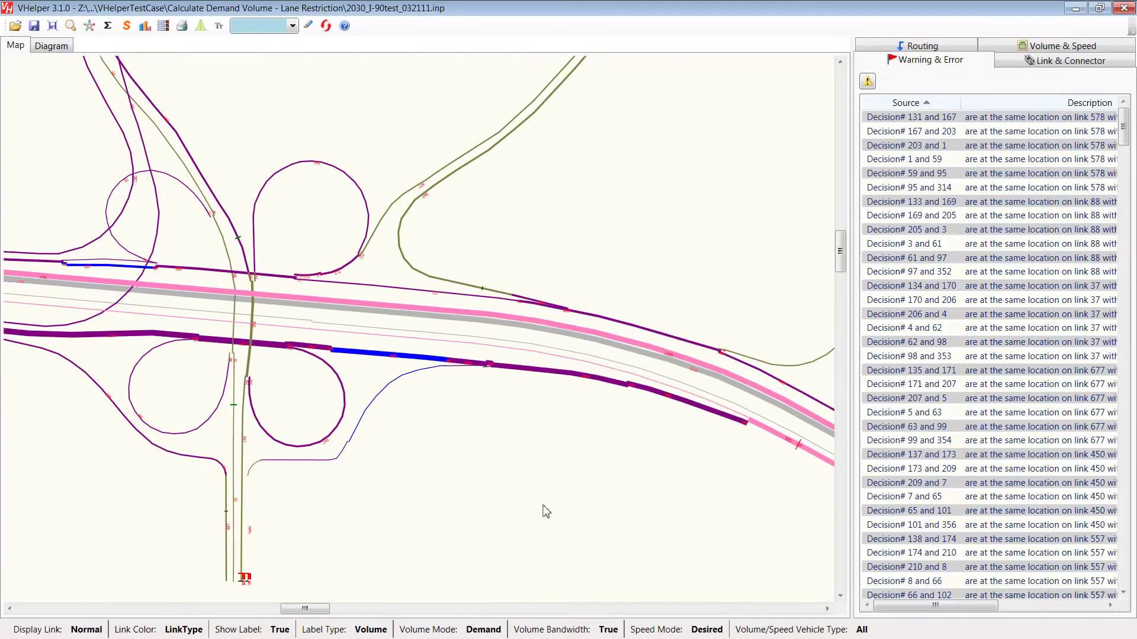
scroll(215, 323, "down", 5)
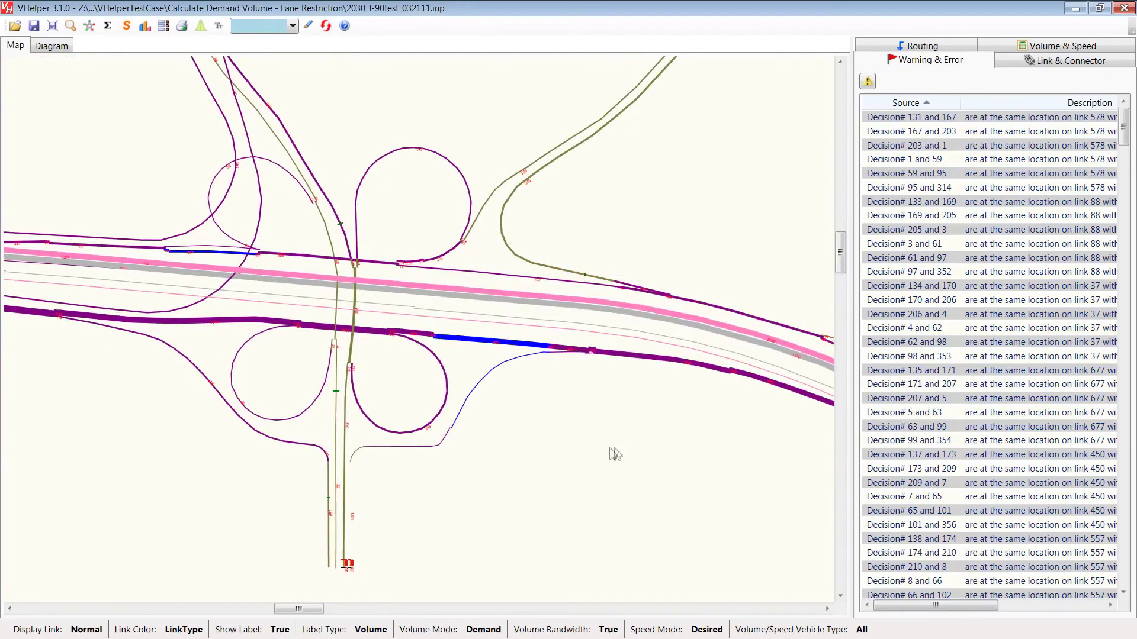
scroll(654, 525, "down", 2)
scroll(198, 282, "up", 4)
left_click_drag(335, 253, 228, 203)
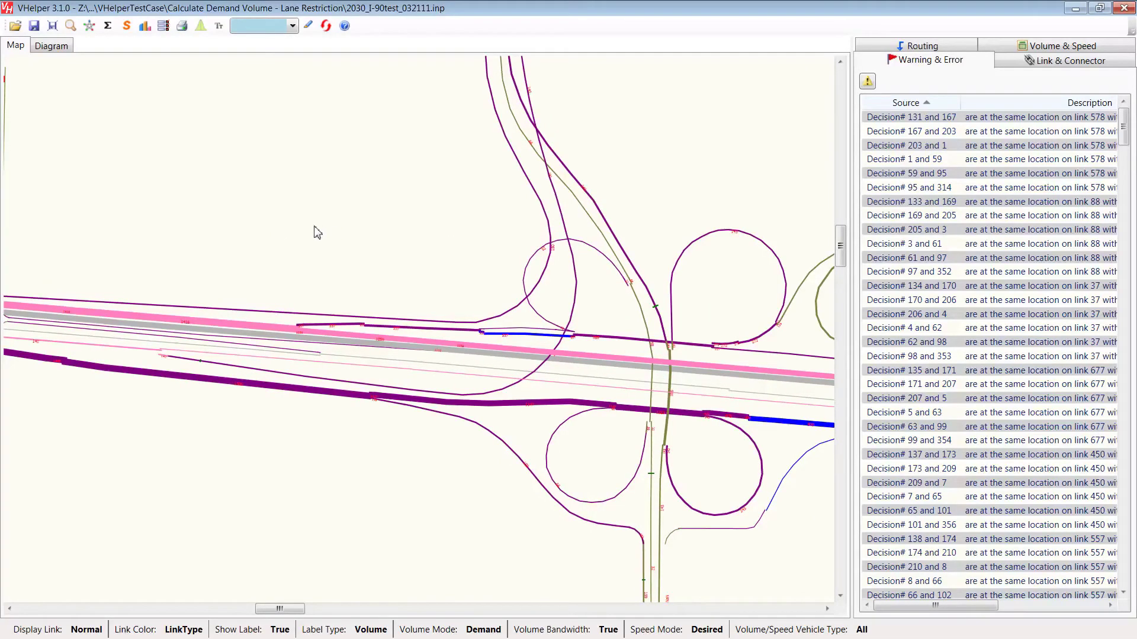
mouse_move(288, 333)
Turn off the volume bandwidth display and center the map on the interchange
left_click(1050, 52)
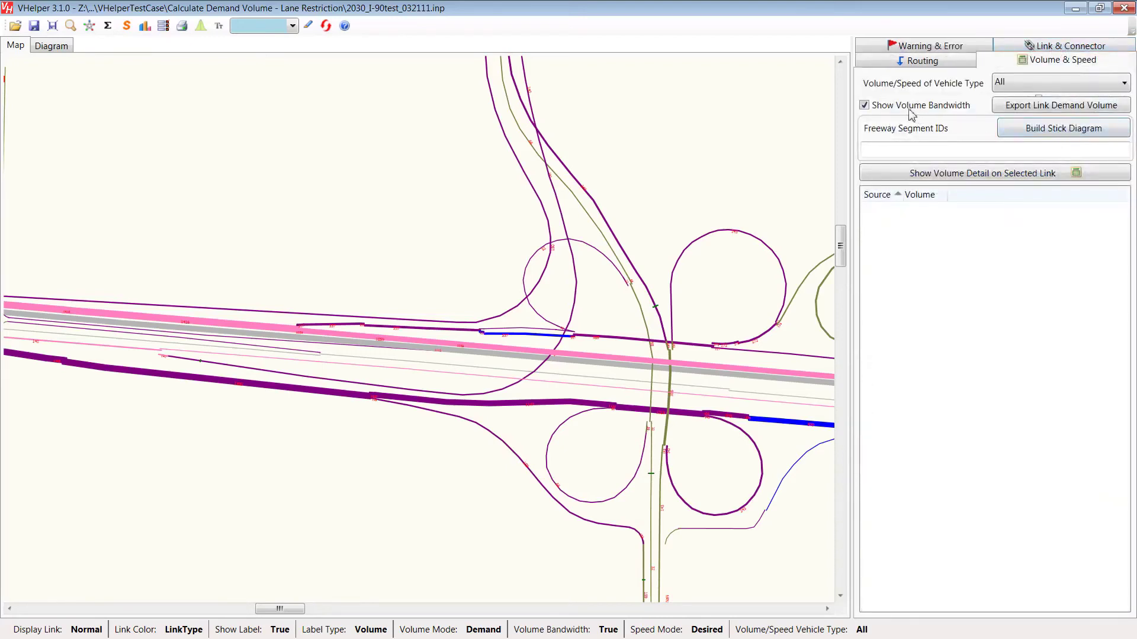
left_click(879, 107)
left_click_drag(672, 165, 452, 135)
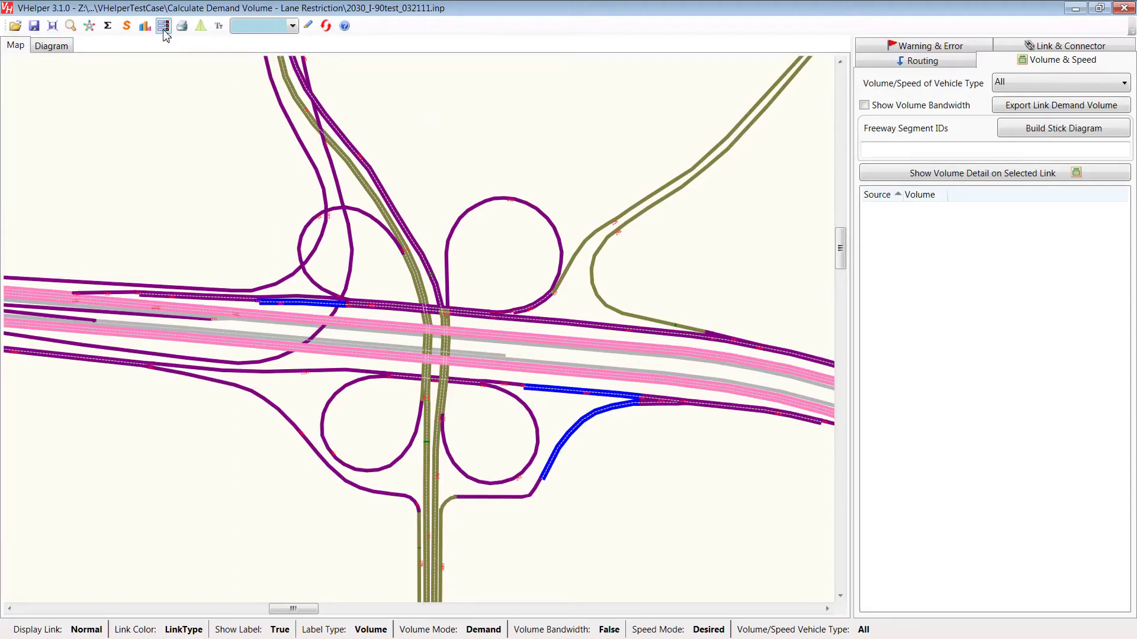
left_click_drag(167, 545, 236, 511)
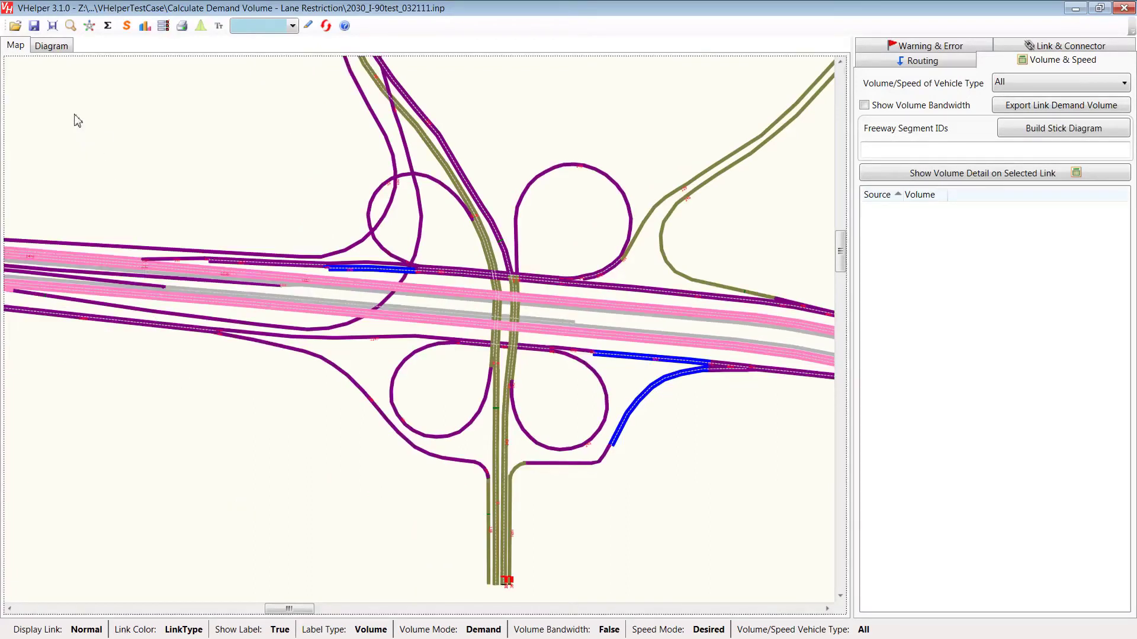
Switch from the map to the network diagram and follow its links and connectors from the interchange up the northern road
left_click(52, 47)
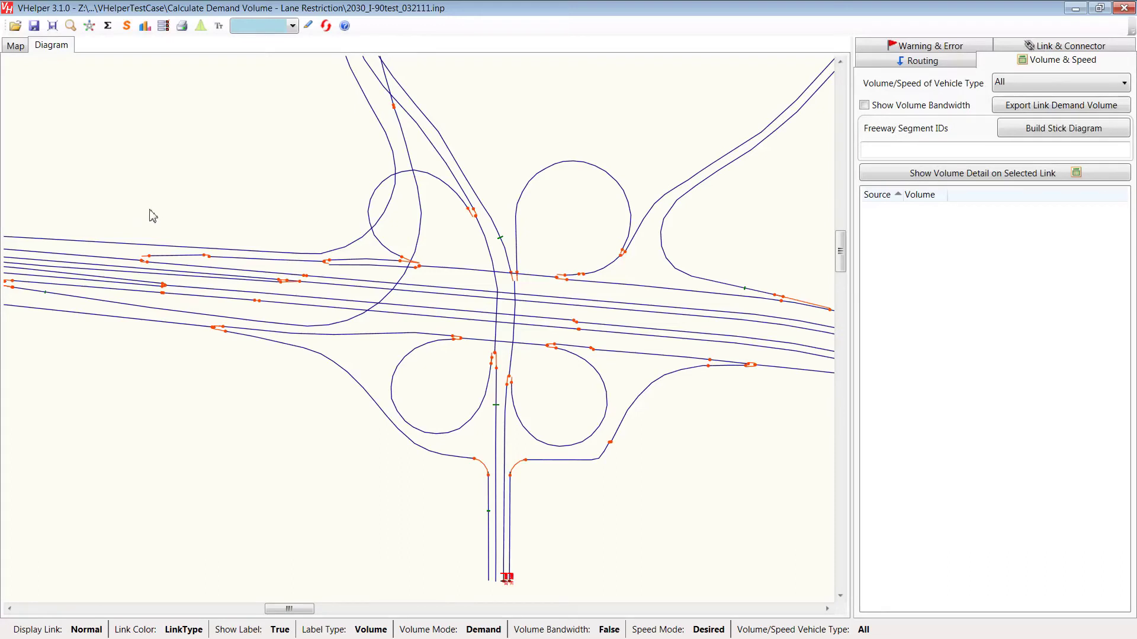
scroll(136, 203, "left", 1)
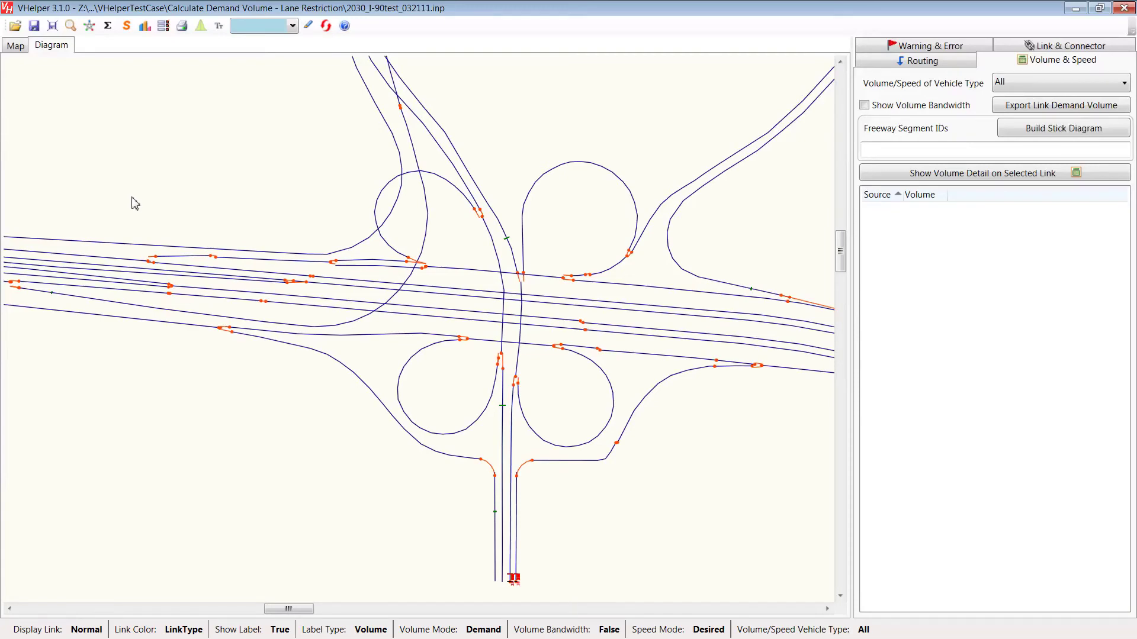
left_click_drag(135, 204, 167, 219)
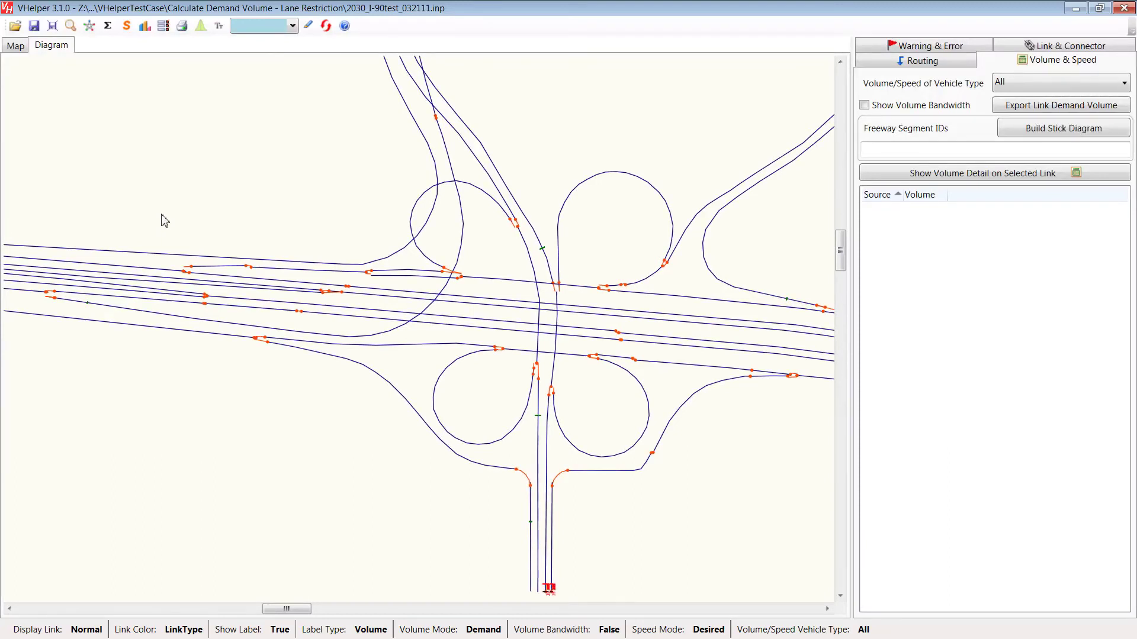
left_click_drag(215, 210, 253, 203)
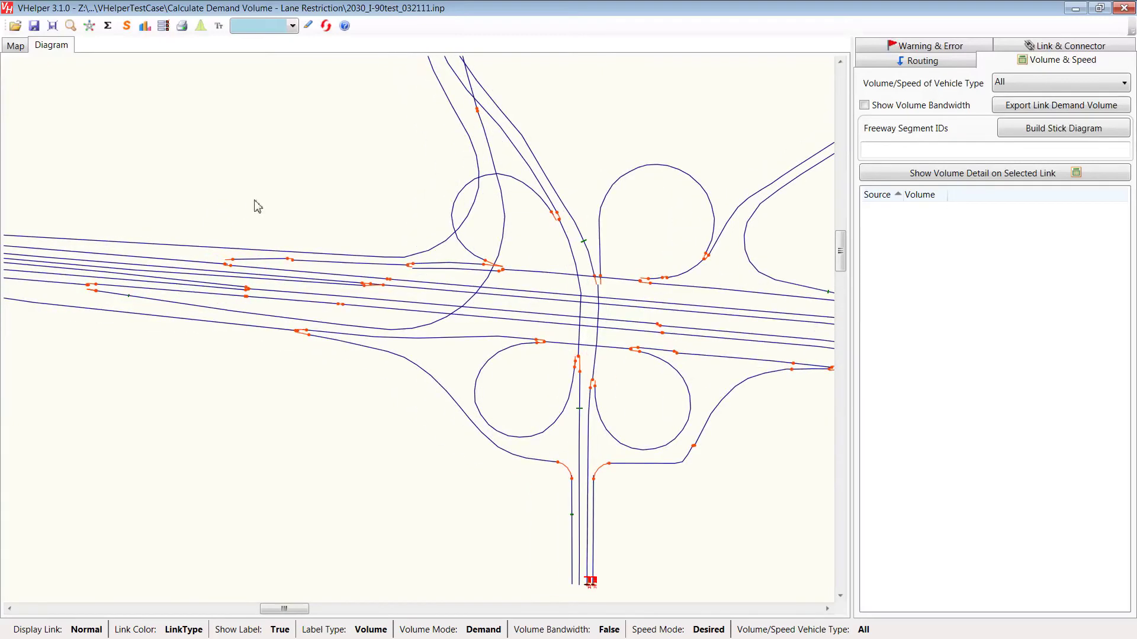
scroll(384, 261, "up", 2)
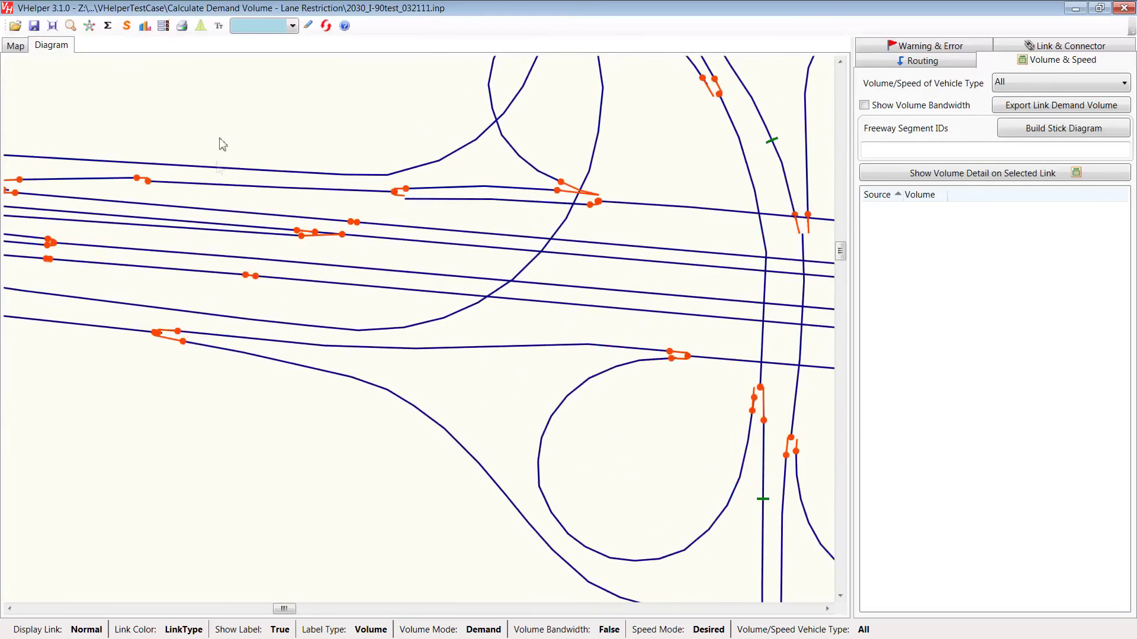
left_click_drag(217, 162, 387, 314)
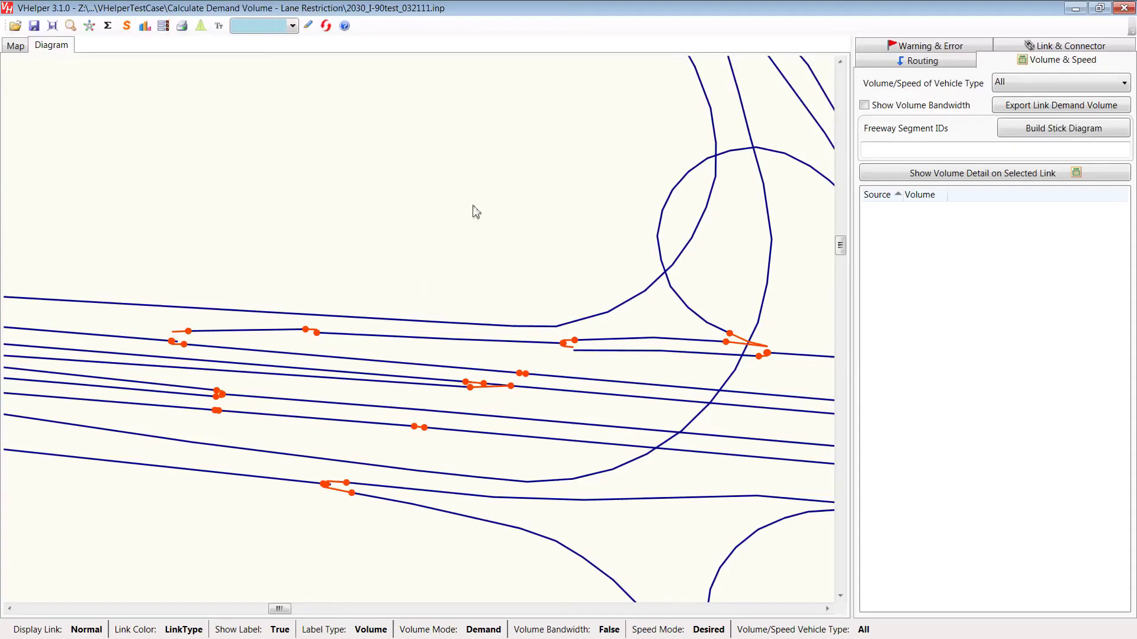
left_click_drag(473, 204, 426, 501)
left_click_drag(429, 252, 382, 503)
left_click_drag(596, 243, 588, 348)
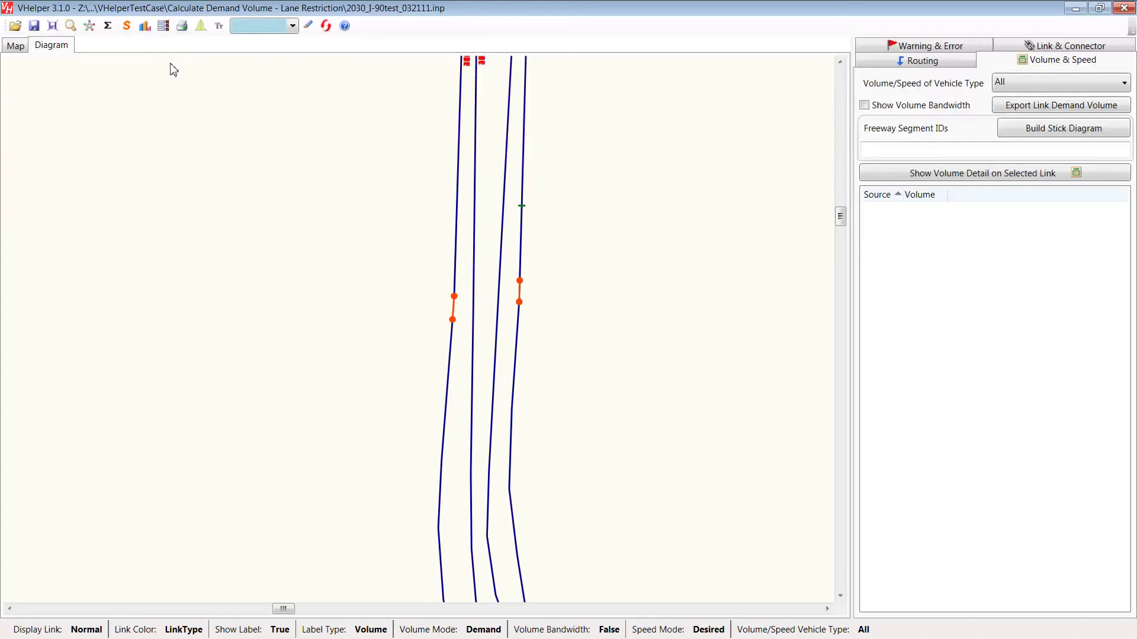
Enable Calculate Volume By Segment in the general options and recalculate the demand volumes
left_click(165, 27)
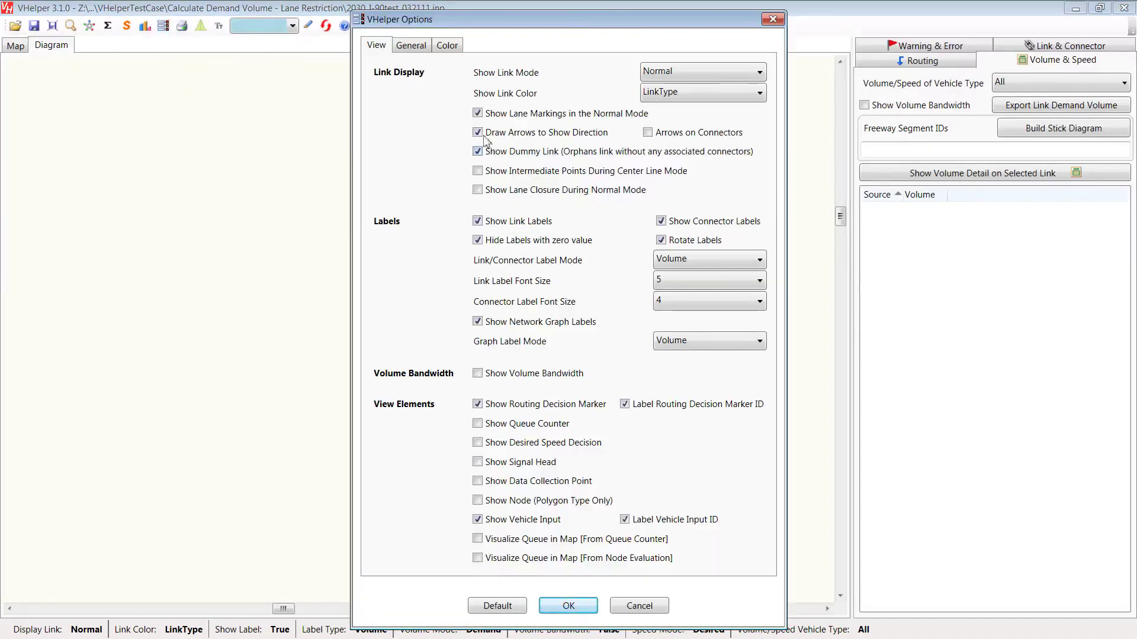
left_click(411, 46)
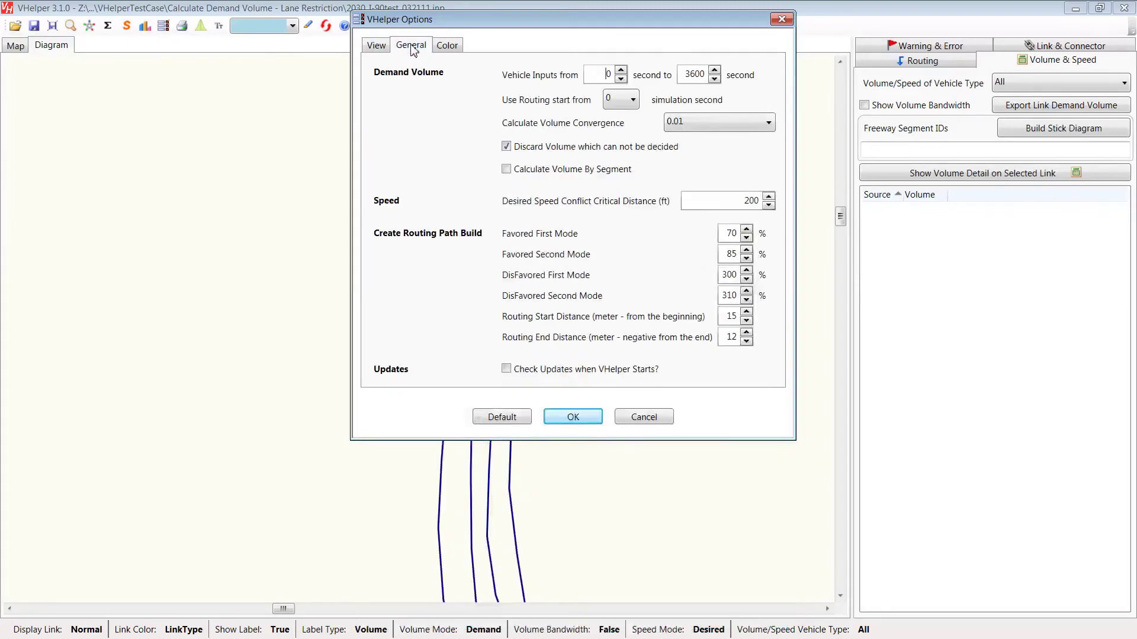
left_click(524, 171)
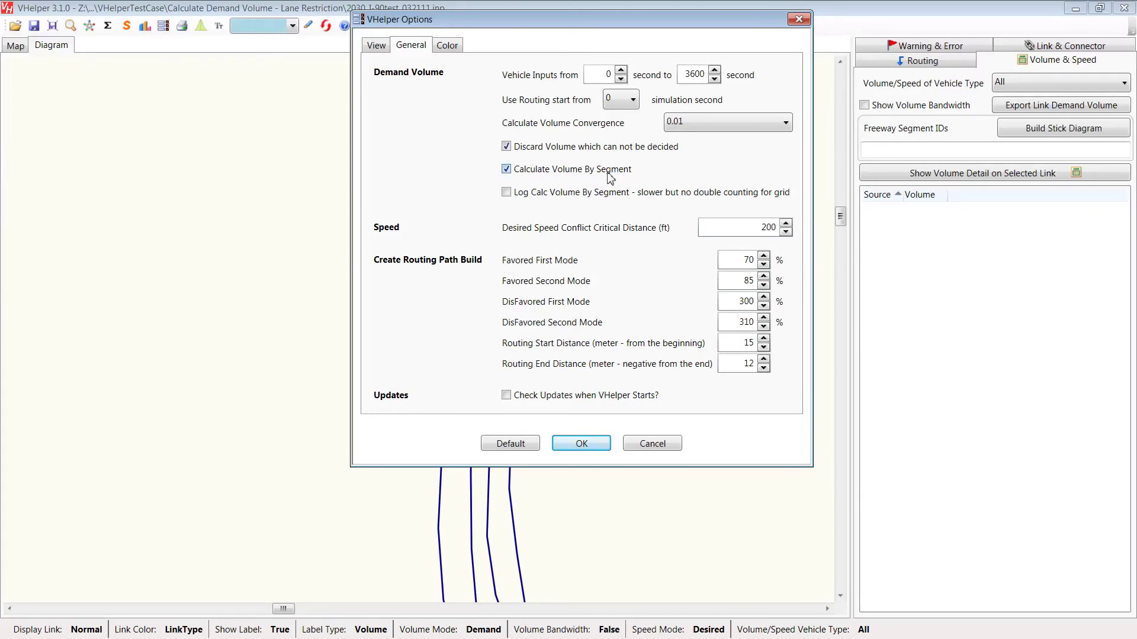
left_click(582, 446)
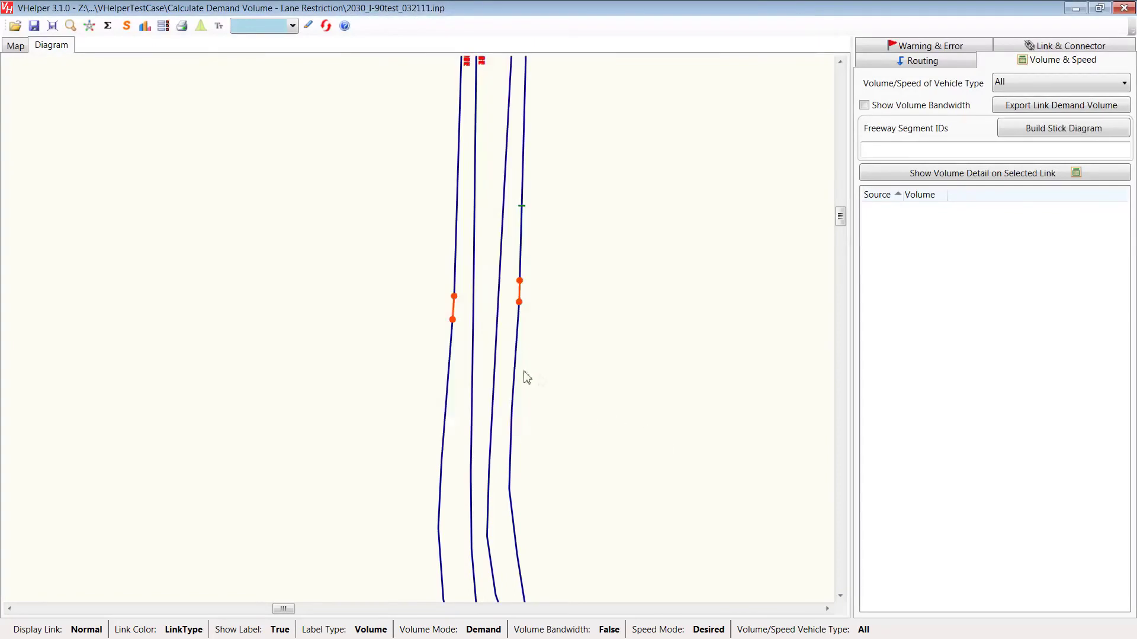
scroll(561, 365, "down", 10)
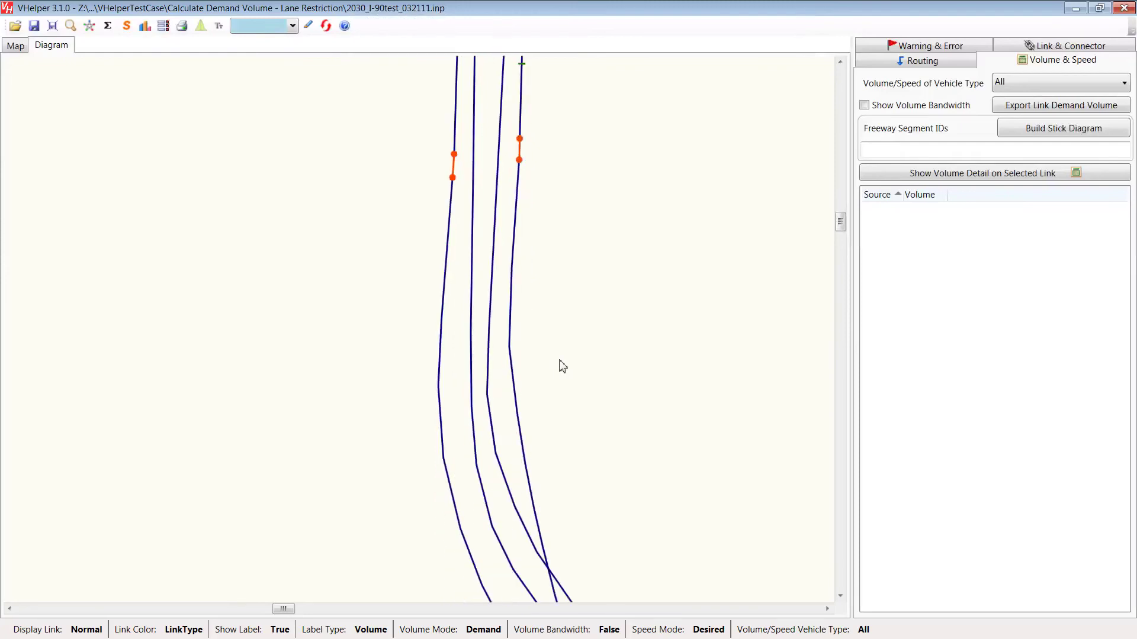
left_click(107, 26)
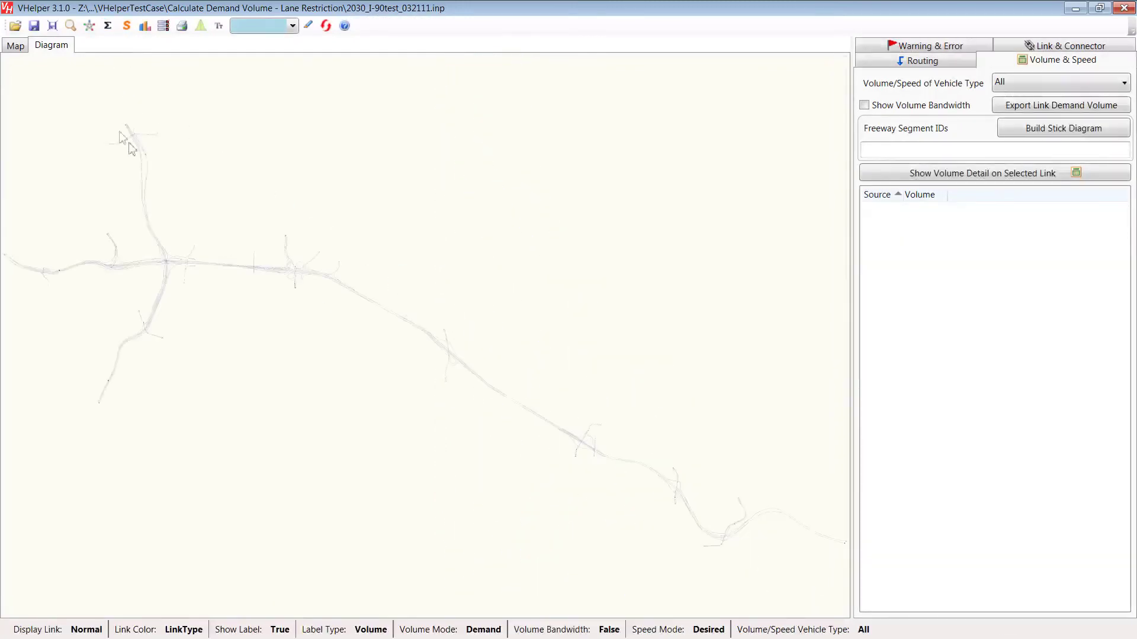
Examine the segment volume labels at the loop-ramp interchange in the diagram and on the map, following the freeway southeast to the next interchange
scroll(601, 429, "up", 8)
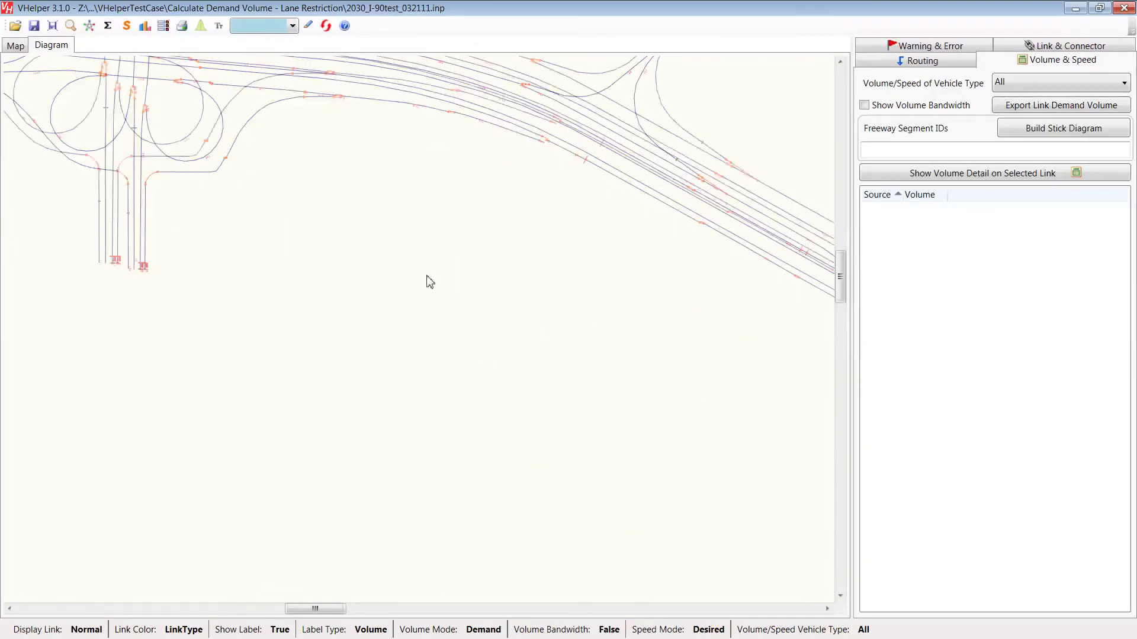
scroll(610, 284, "up", 4)
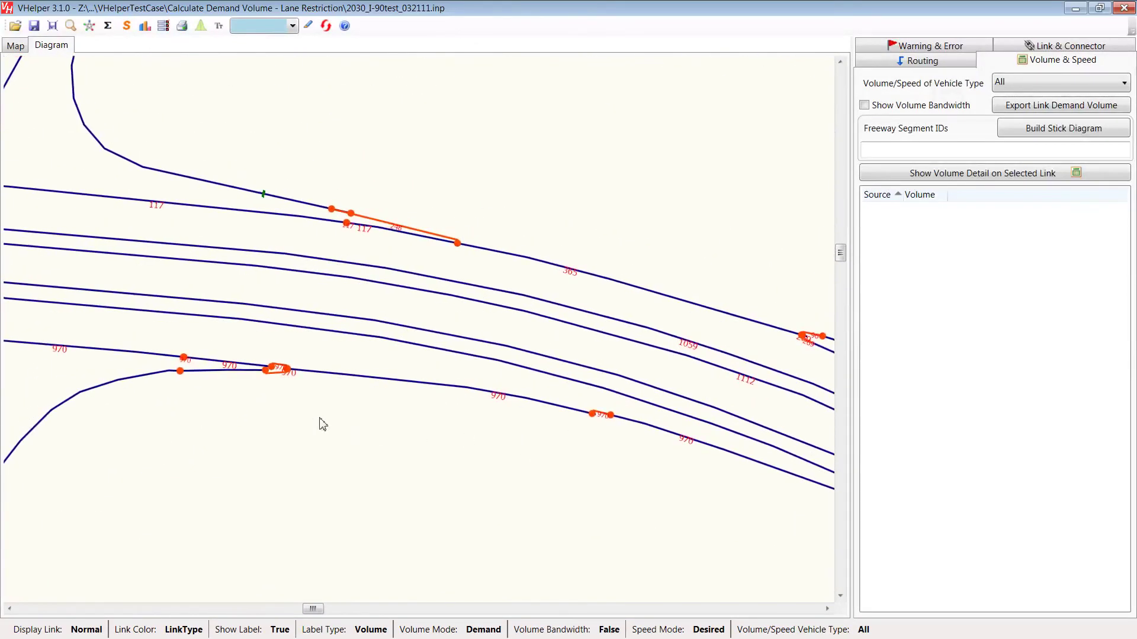
left_click_drag(322, 424, 591, 464)
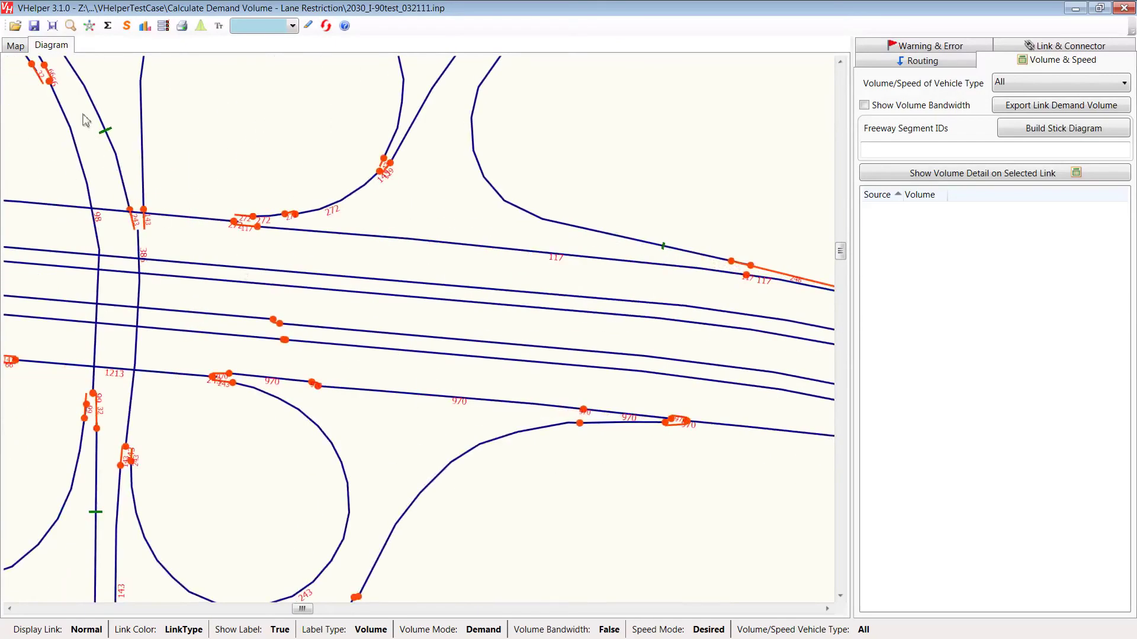
left_click(15, 46)
scroll(482, 401, "down", 3)
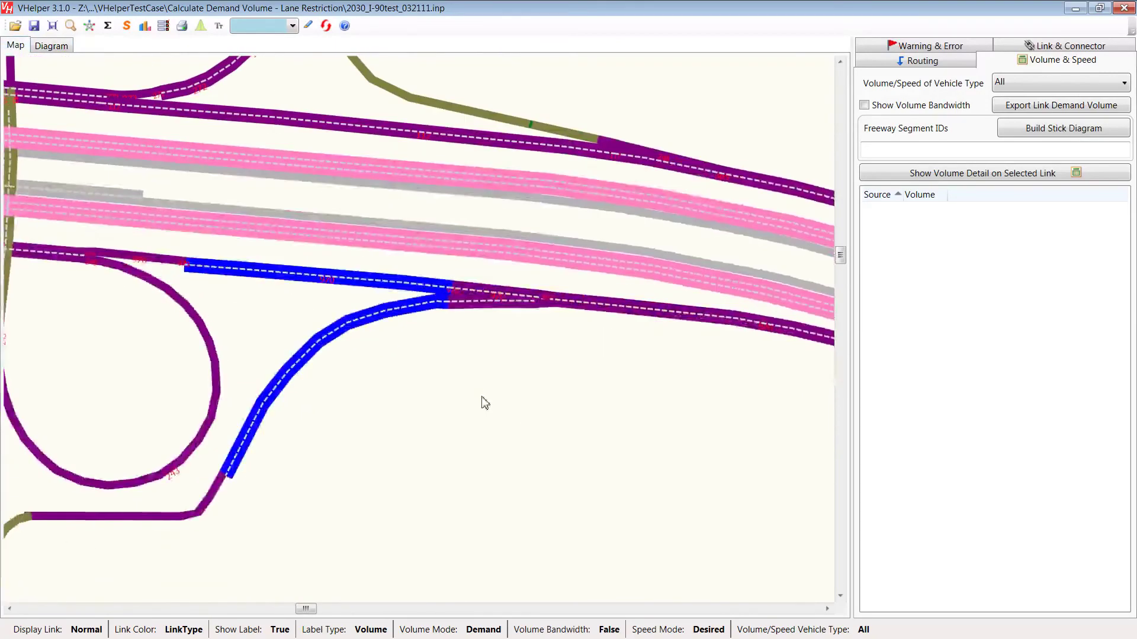
scroll(208, 355, "down", 5)
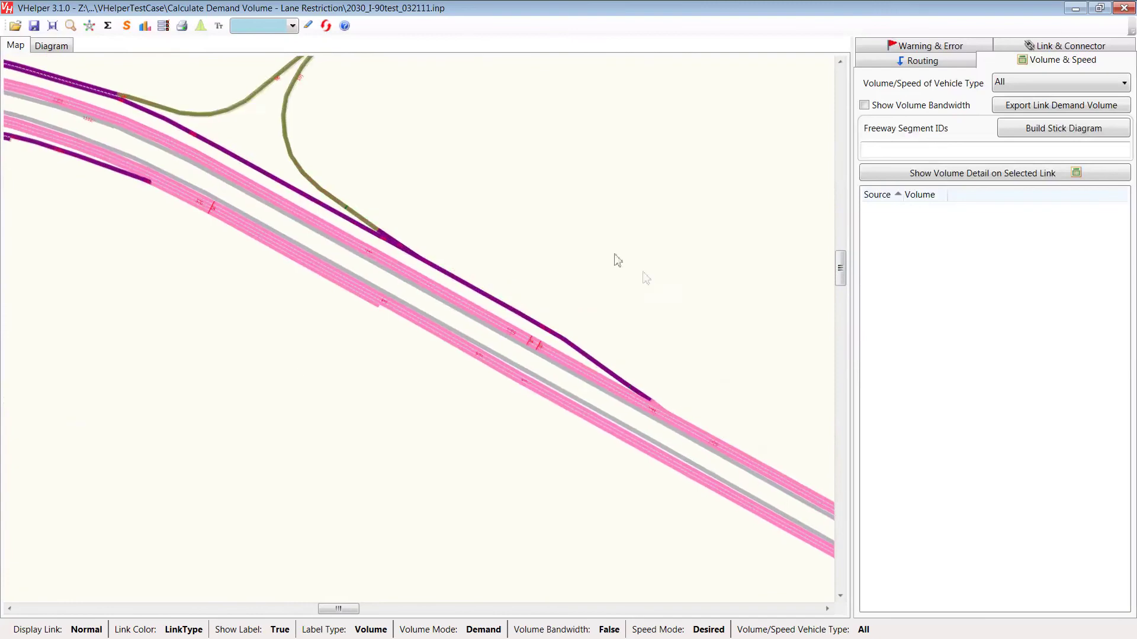
scroll(345, 292, "up", 3)
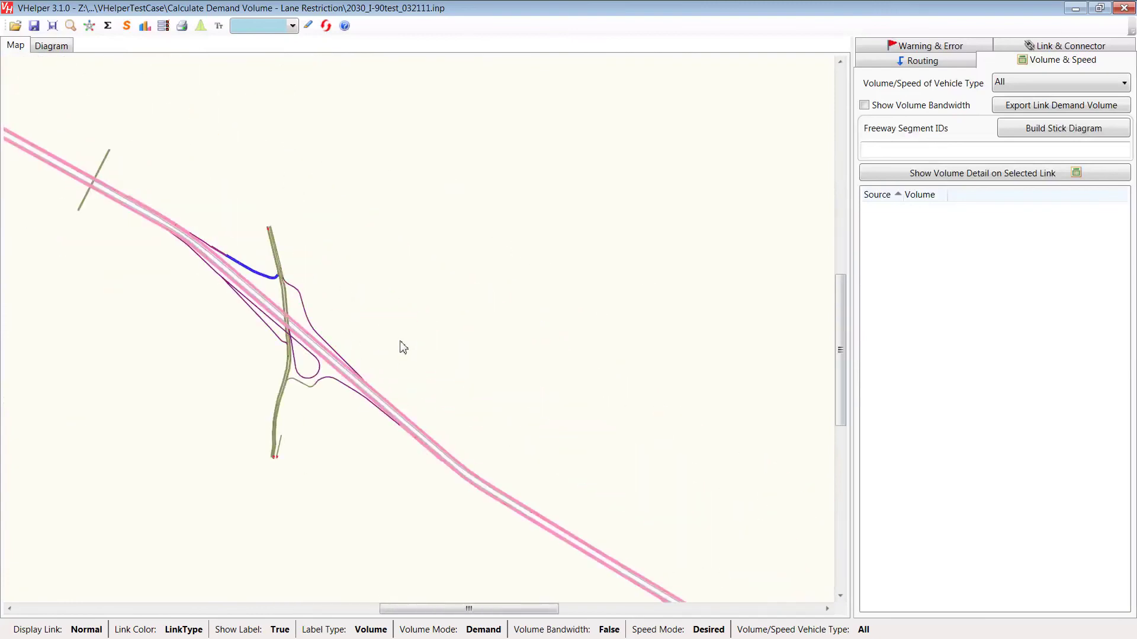
left_click_drag(399, 345, 411, 221)
Compare the segment volumes on the southeastern interchange's ramps and freeway merge between the network diagram and the map
left_click(51, 45)
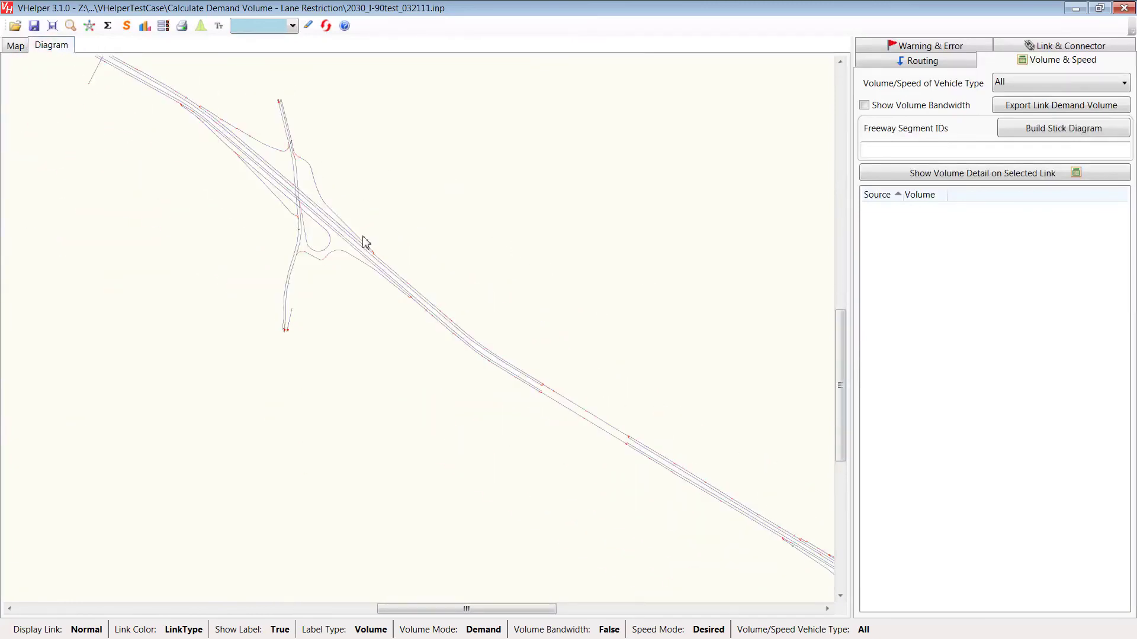
scroll(312, 257, "up", 3)
scroll(464, 350, "down", 2)
scroll(379, 308, "up", 3)
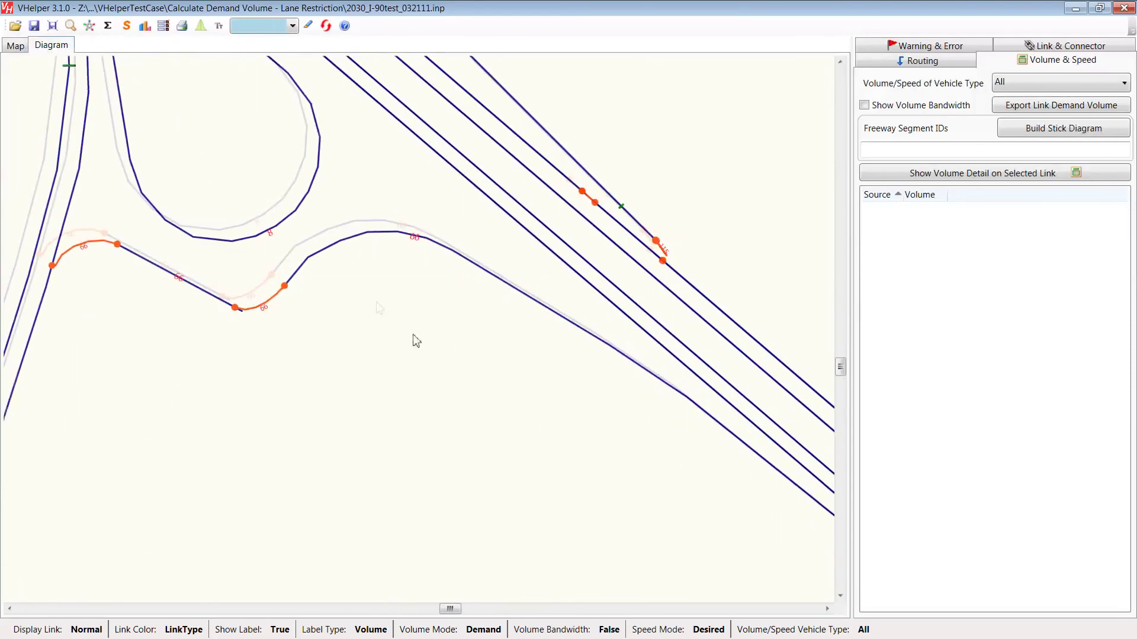
left_click_drag(378, 307, 555, 459)
scroll(556, 465, "up", 2)
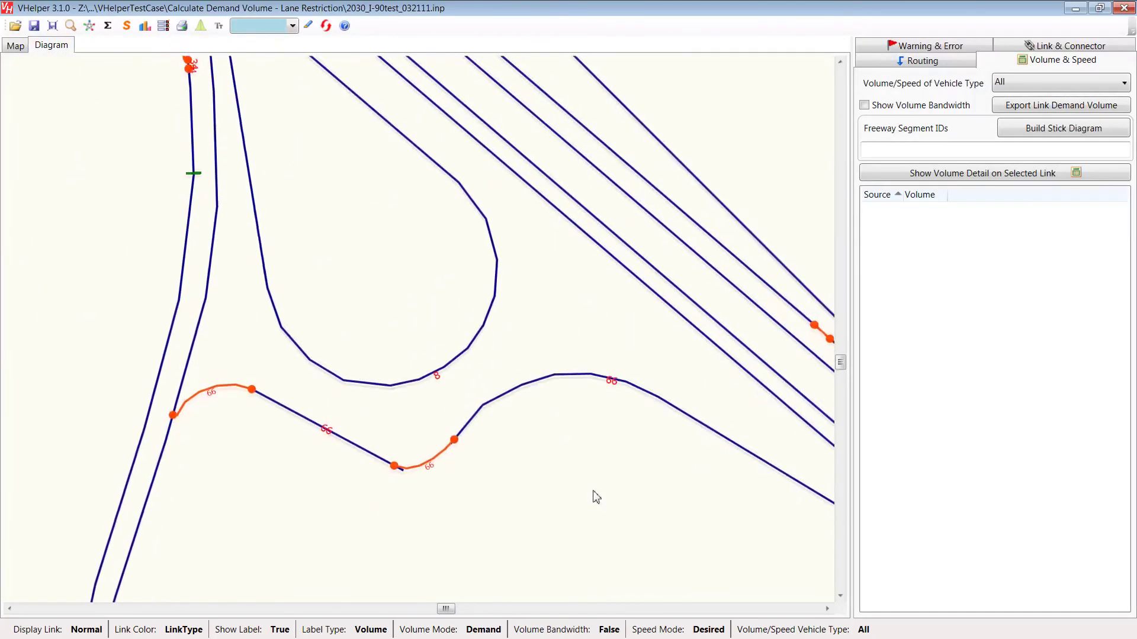
left_click_drag(579, 528, 310, 426)
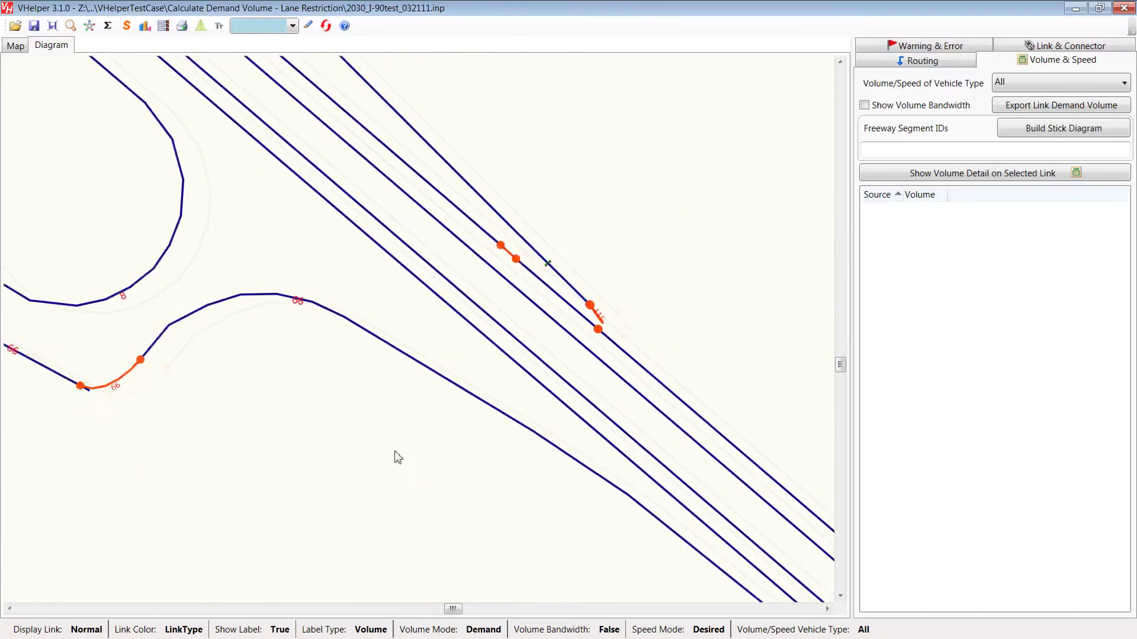
left_click(17, 46)
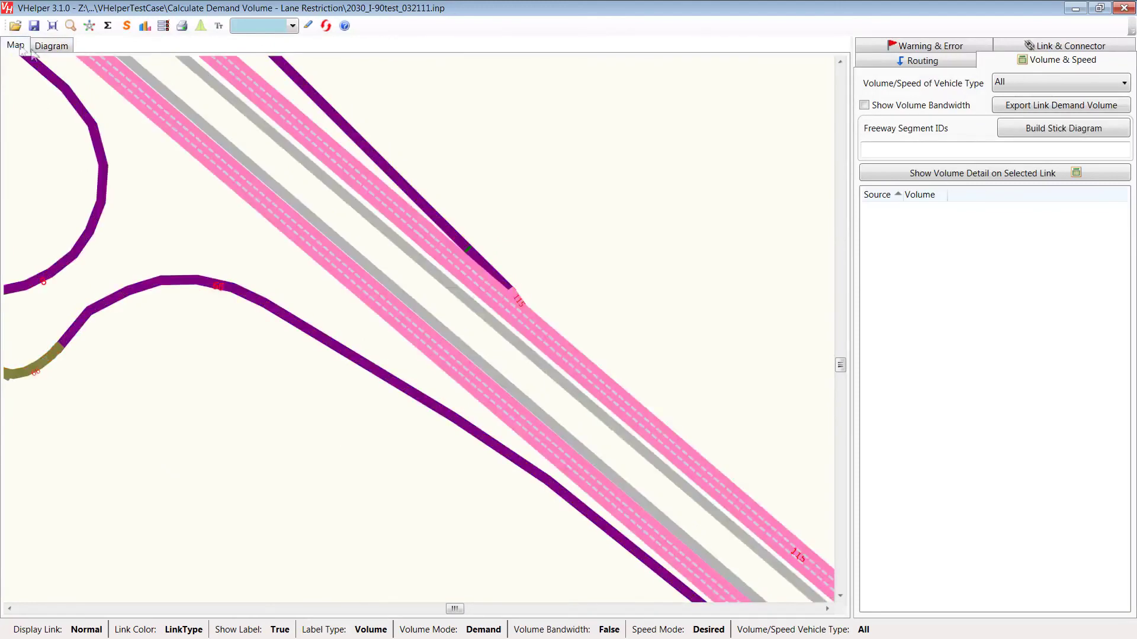
left_click(57, 47)
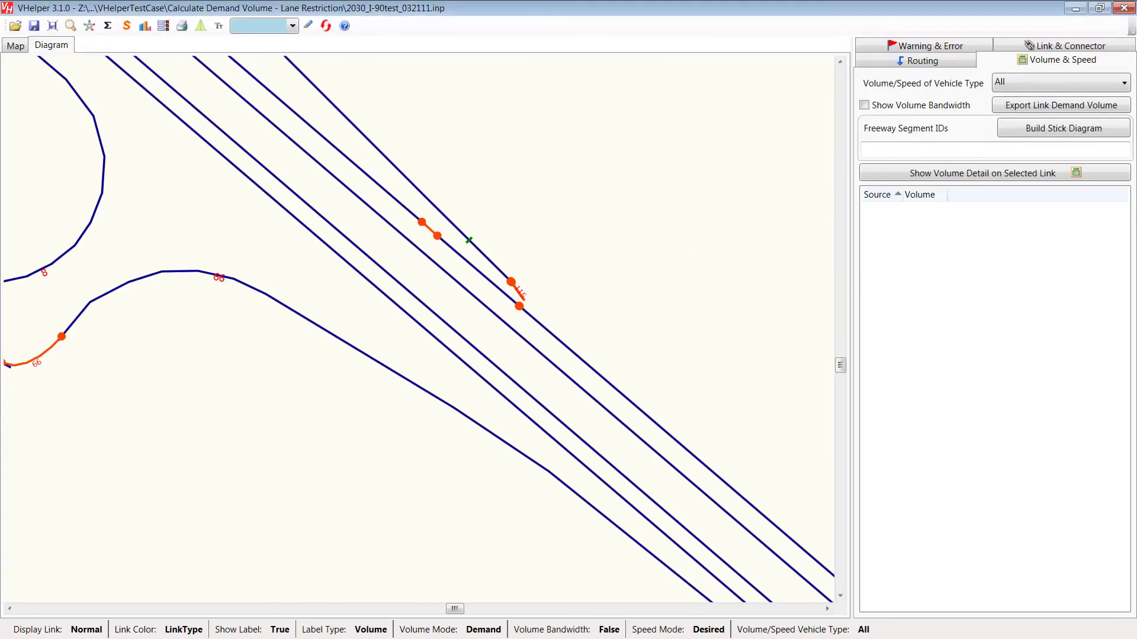
left_click(16, 46)
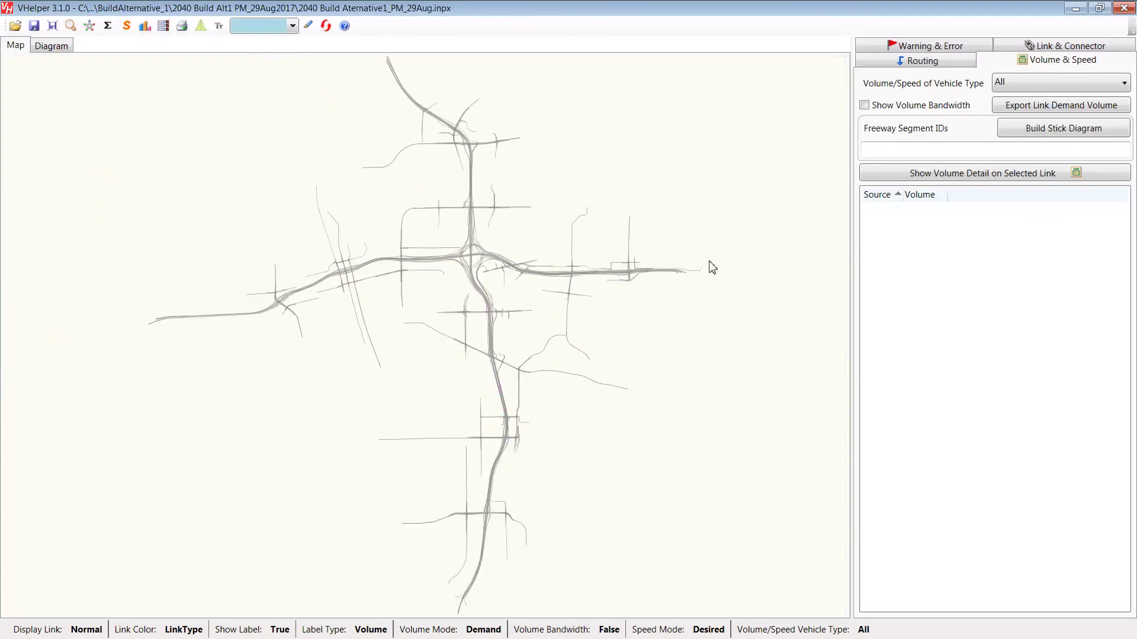
Inspect the 2040 Build network map around the diagonal road crossing the north-south freeway
scroll(596, 447, "up", 5)
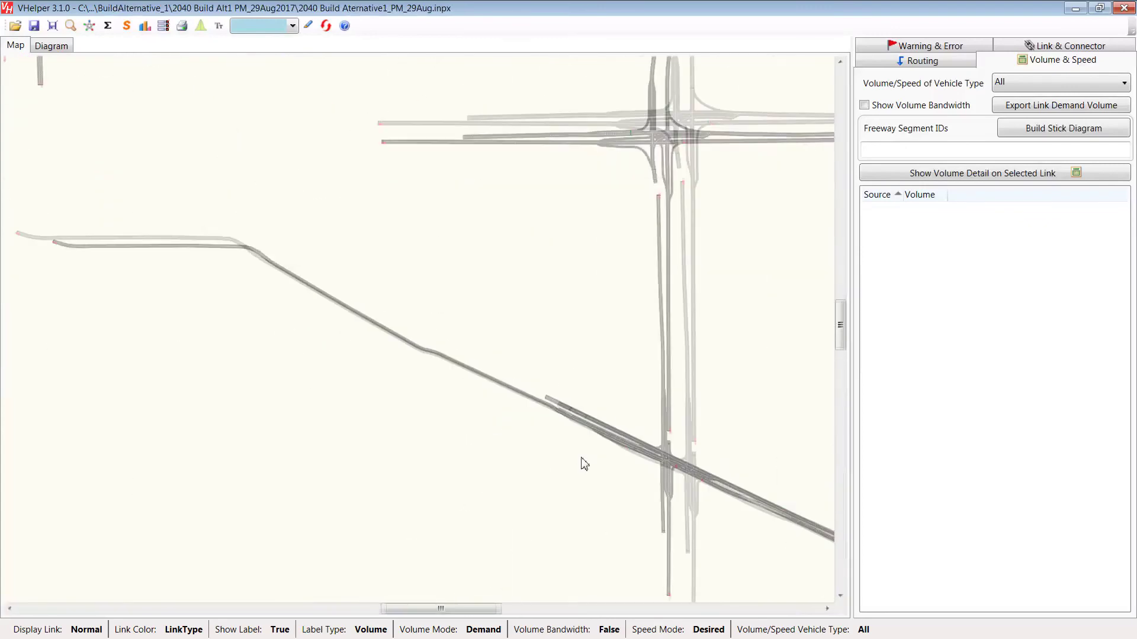
left_click_drag(583, 309, 497, 287)
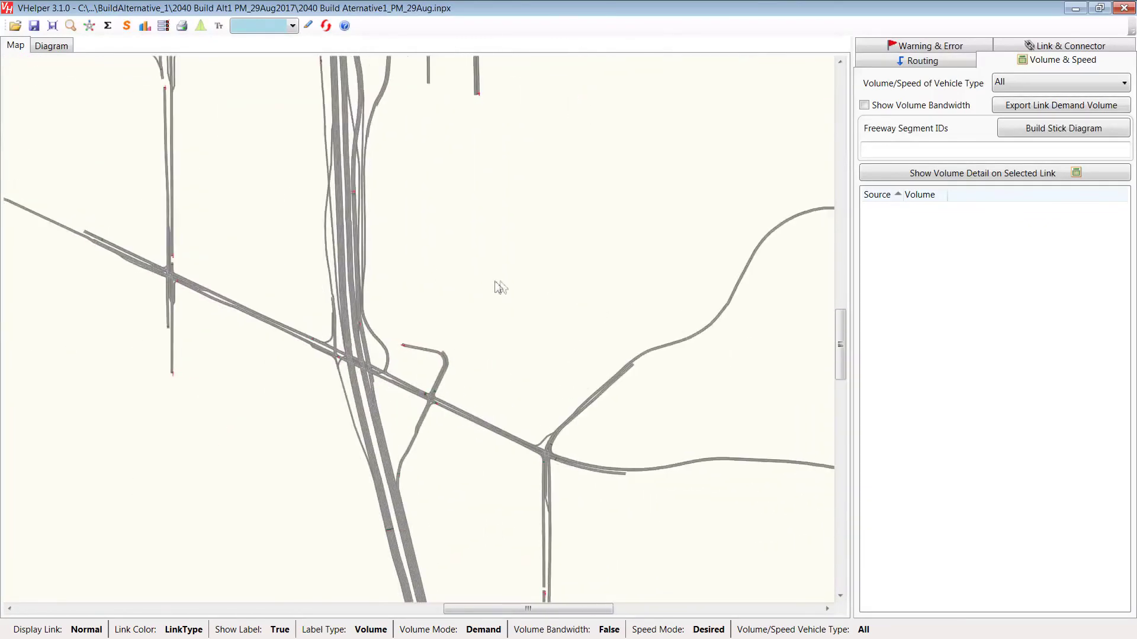